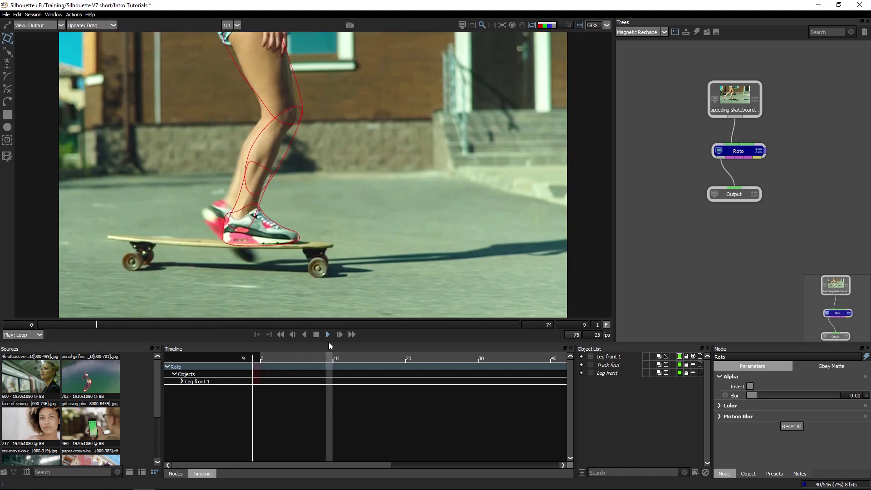
# - Return the shot to frame 0, switch to another workspace layout and bring up the Object List
pyautogui.click(316, 336)
pyautogui.moveTo(301, 325); pyautogui.dragTo(12, 313)
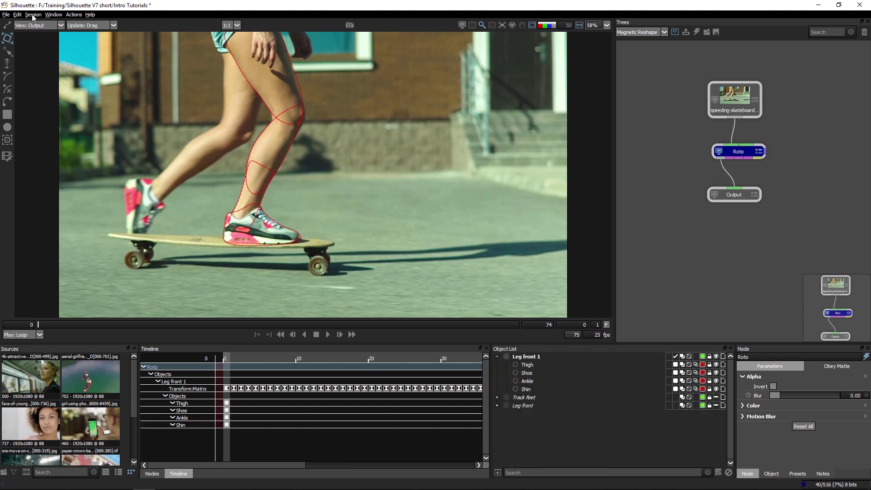
pyautogui.click(47, 16)
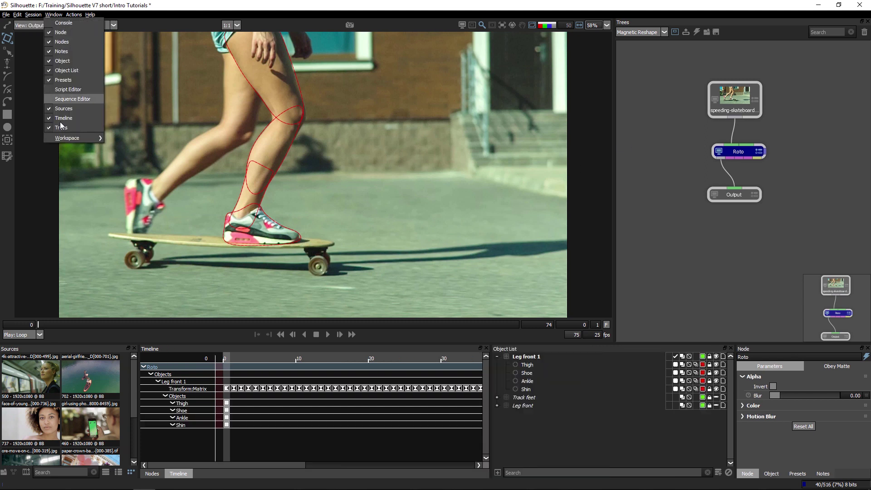
pyautogui.moveTo(66, 138)
pyautogui.click(125, 150)
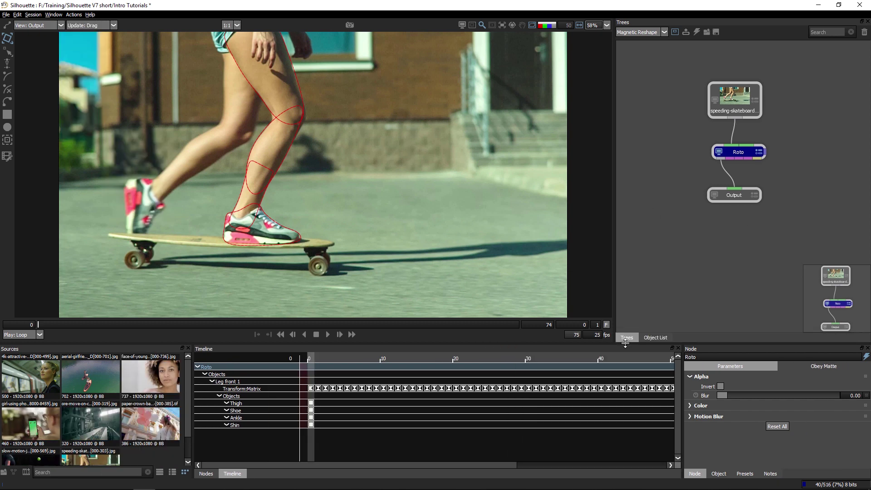
pyautogui.click(654, 338)
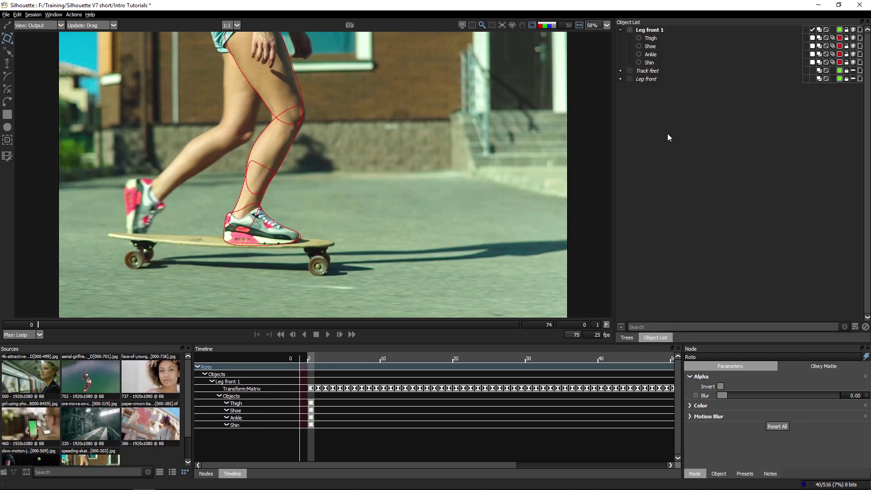
# - Select the Shoe, Ankle, Shin and Thigh shapes one by one to see which part of the leg each covers
pyautogui.click(653, 47)
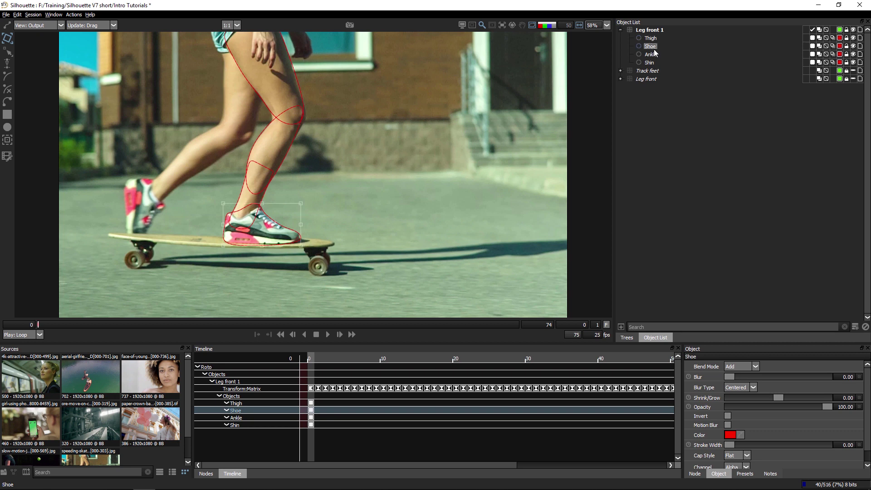
pyautogui.click(651, 55)
pyautogui.click(650, 62)
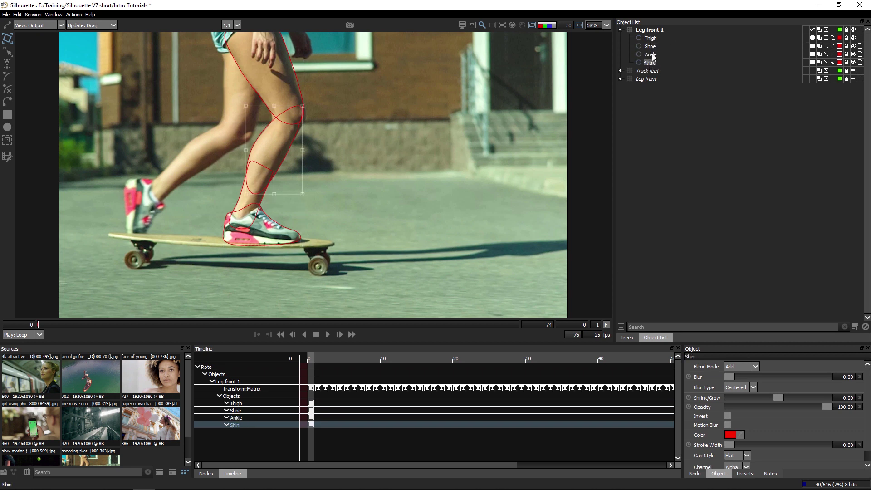
pyautogui.click(652, 55)
pyautogui.click(653, 47)
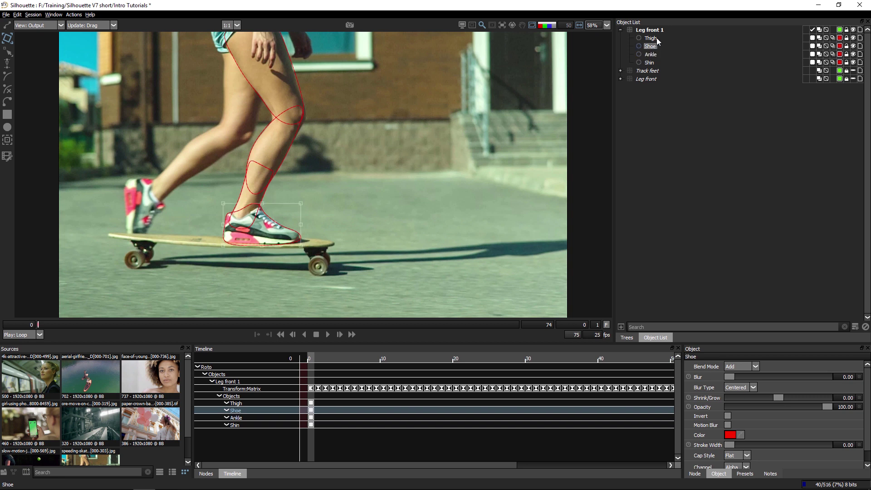
pyautogui.click(651, 38)
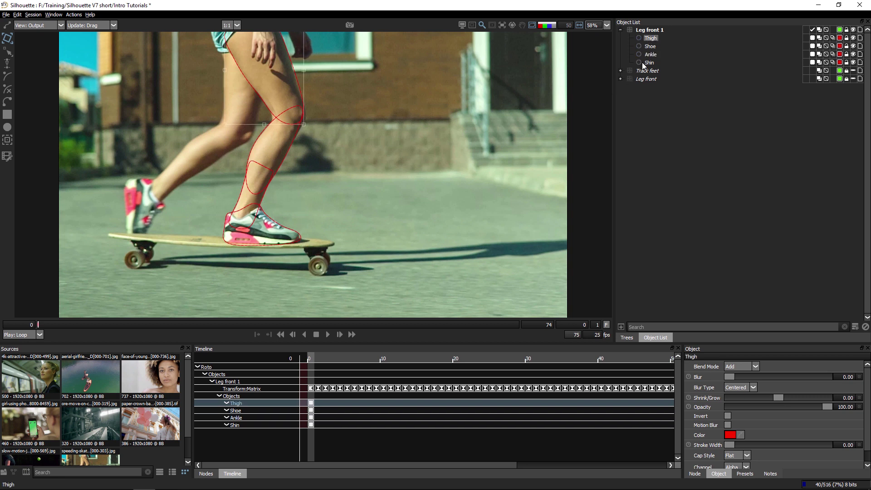
# - Play back the tracked leg shapes and inspect the X-Spline inside the Track feet layer
pyautogui.click(327, 335)
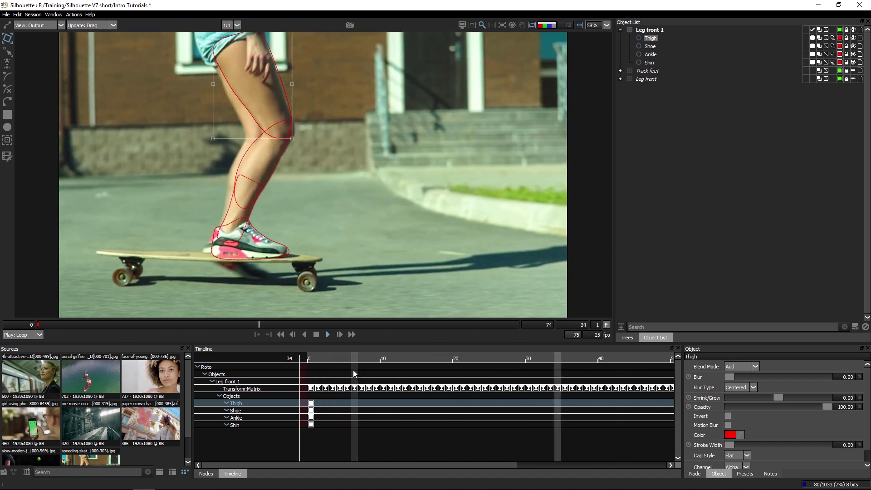
pyautogui.press('space')
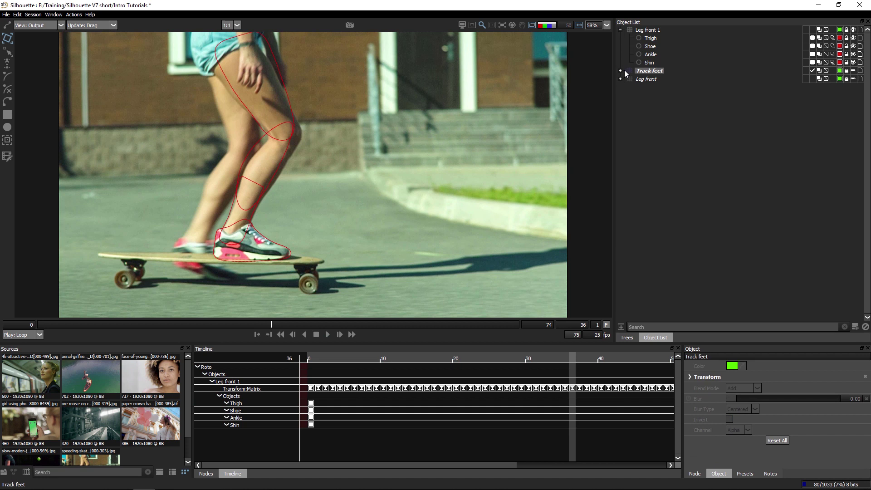
pyautogui.click(621, 71)
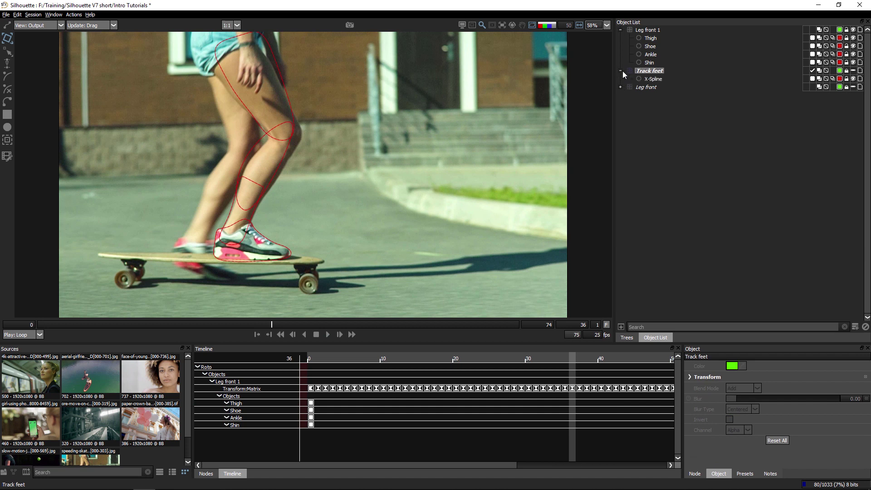
pyautogui.click(654, 79)
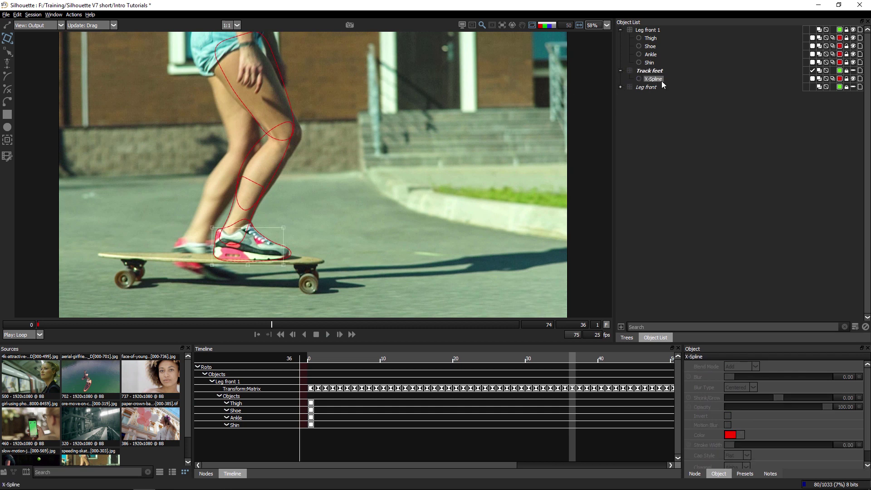
# - Stabilize the view at frame 0 on the Roto layer Leg front 1 and scrub through the shot
pyautogui.click(650, 30)
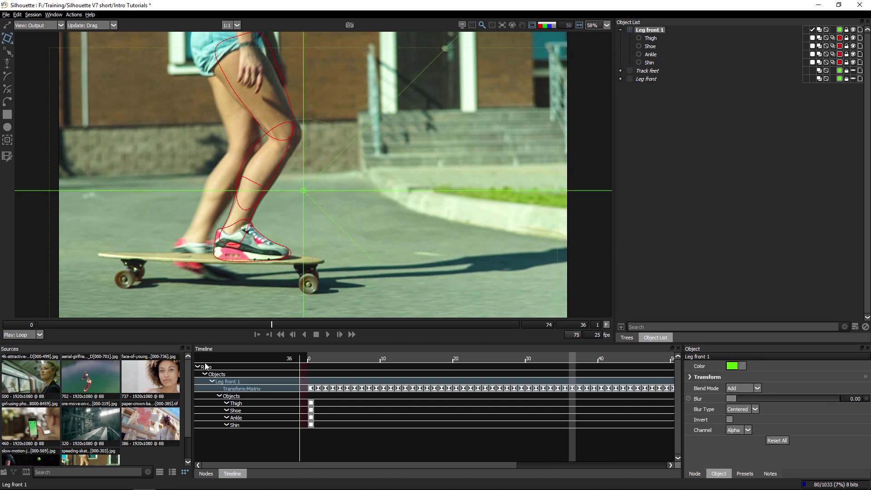
pyautogui.moveTo(299, 324); pyautogui.dragTo(320, 327)
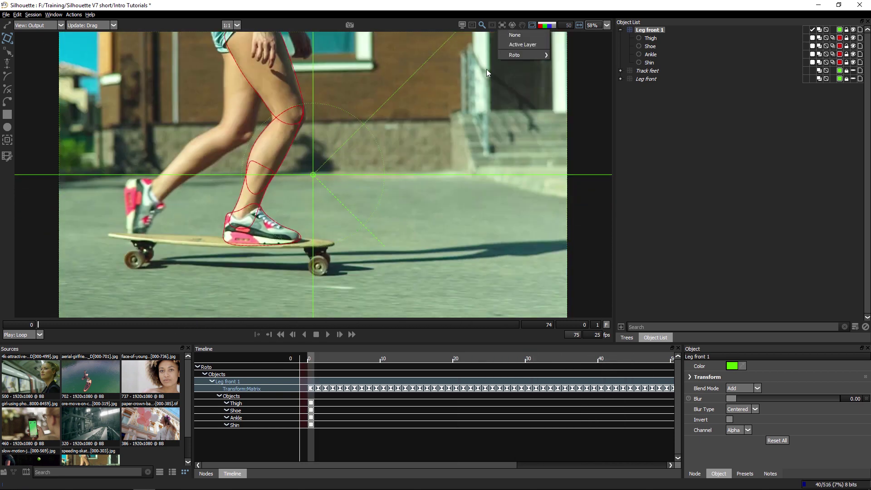
pyautogui.moveTo(523, 59)
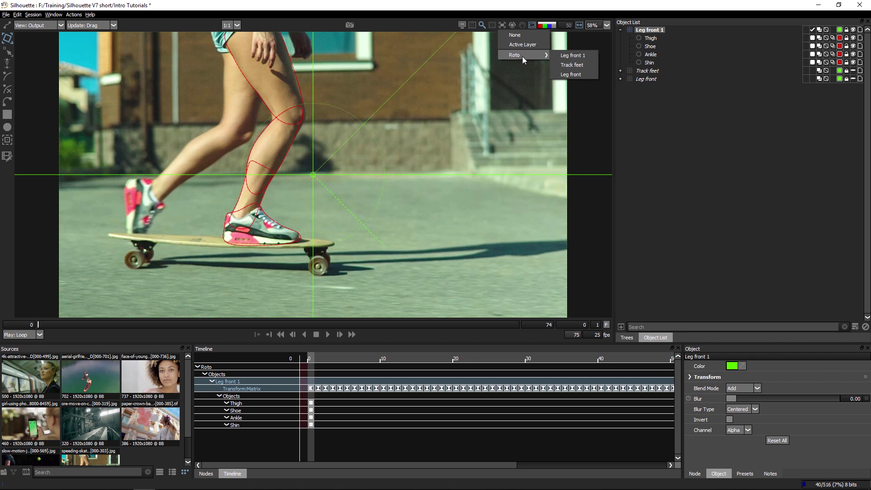
pyautogui.click(585, 55)
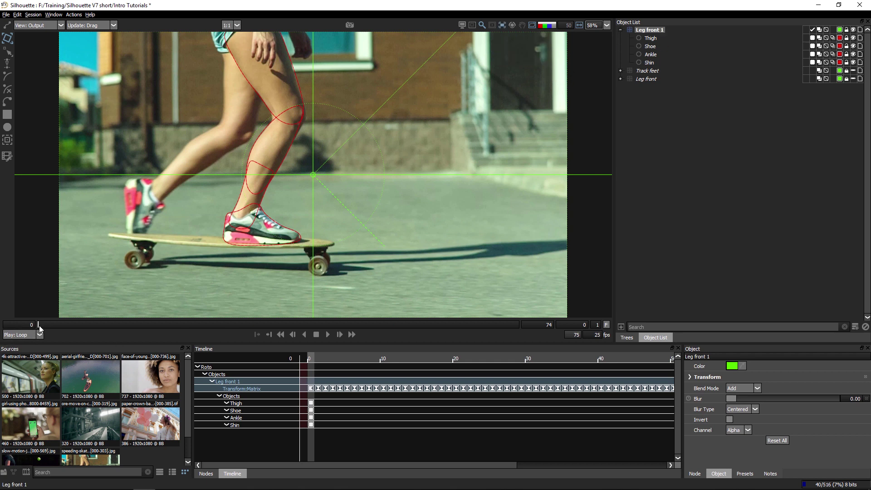
pyautogui.moveTo(39, 325); pyautogui.dragTo(1, 337)
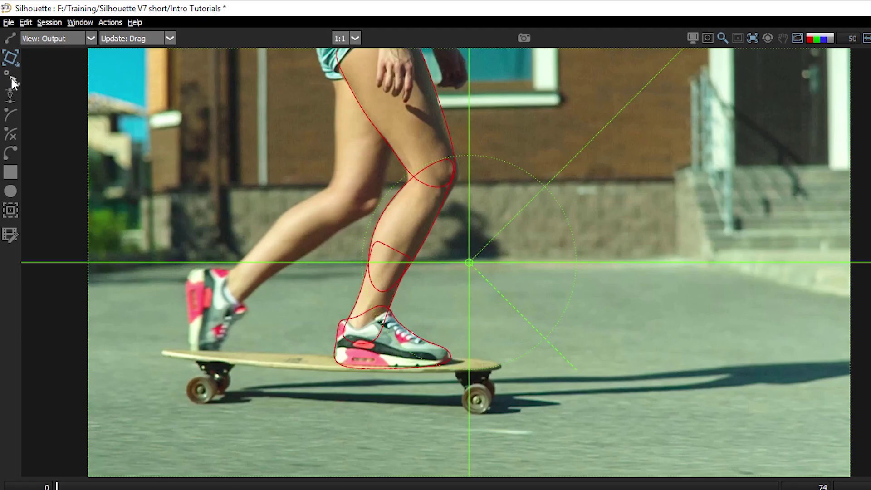
# - Select the Shoe, Ankle and Shin shapes together for magnetic reshaping and hide the Thigh shape
pyautogui.click(12, 79)
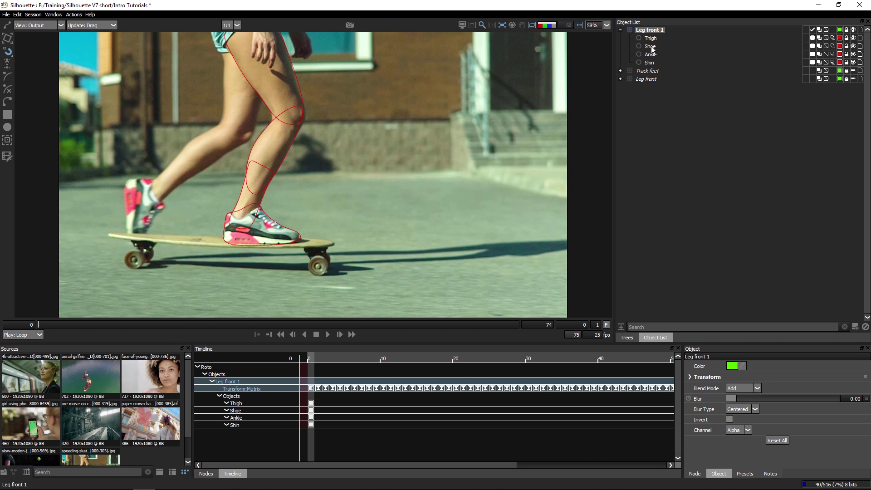
pyautogui.click(651, 47)
pyautogui.keyDown('shift'); pyautogui.click(653, 54); pyautogui.keyUp('shift')
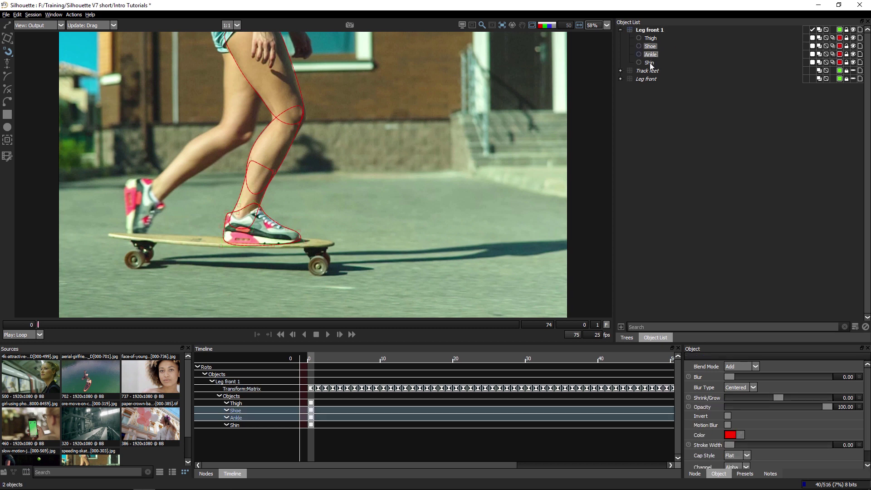
pyautogui.keyDown('shift'); pyautogui.click(651, 62); pyautogui.keyUp('shift')
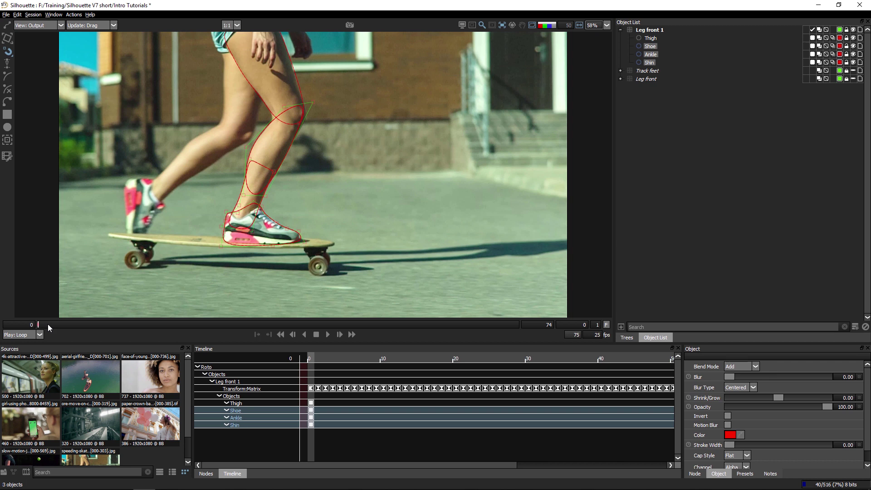
pyautogui.click(854, 38)
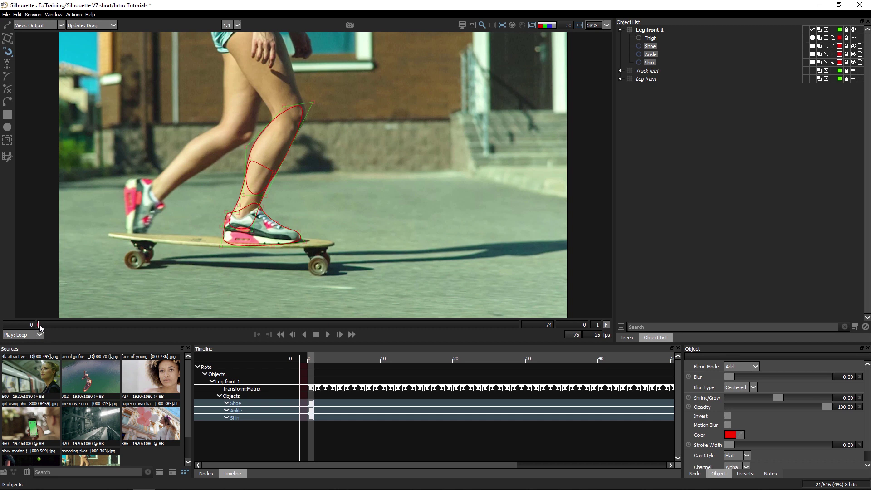
# - At frame 16, magnetically reshape the Shoe, Ankle and Shin shapes together so they follow the front lower leg
pyautogui.moveTo(39, 325)
pyautogui.mouseDown()
pyautogui.moveTo(84, 321)
pyautogui.moveTo(24, 328)
pyautogui.moveTo(142, 327)
pyautogui.mouseUp()
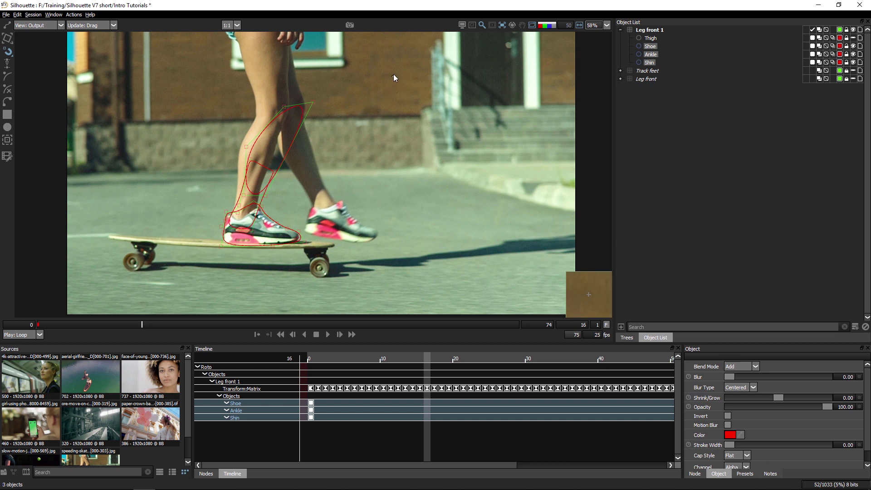
pyautogui.moveTo(393, 75); pyautogui.dragTo(161, 303)
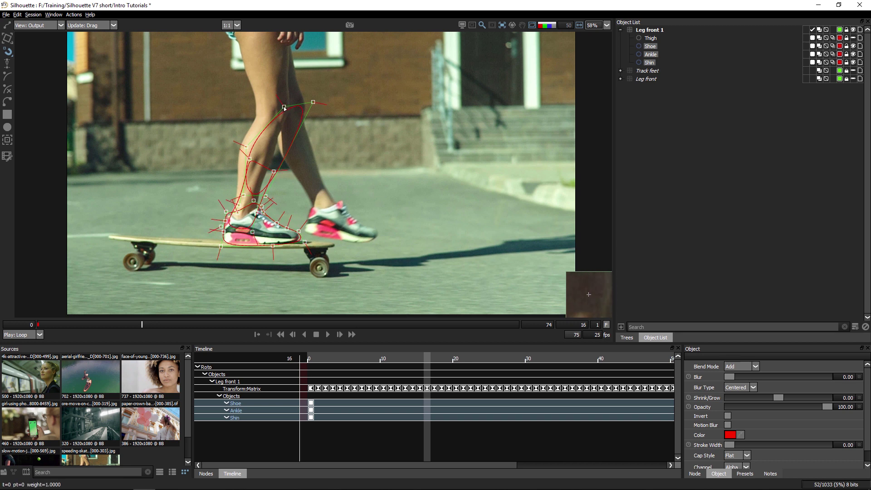
pyautogui.moveTo(284, 108)
pyautogui.mouseDown()
pyautogui.moveTo(259, 108)
pyautogui.moveTo(370, 119)
pyautogui.moveTo(258, 104)
pyautogui.moveTo(196, 115)
pyautogui.moveTo(293, 114)
pyautogui.moveTo(186, 113)
pyautogui.moveTo(260, 115)
pyautogui.moveTo(251, 113)
pyautogui.moveTo(274, 110)
pyautogui.moveTo(218, 113)
pyautogui.moveTo(292, 104)
pyautogui.mouseUp()
pyautogui.moveTo(222, 247); pyautogui.dragTo(230, 249)
pyautogui.moveTo(231, 149); pyautogui.dragTo(235, 149)
pyautogui.moveTo(294, 105); pyautogui.dragTo(228, 145)
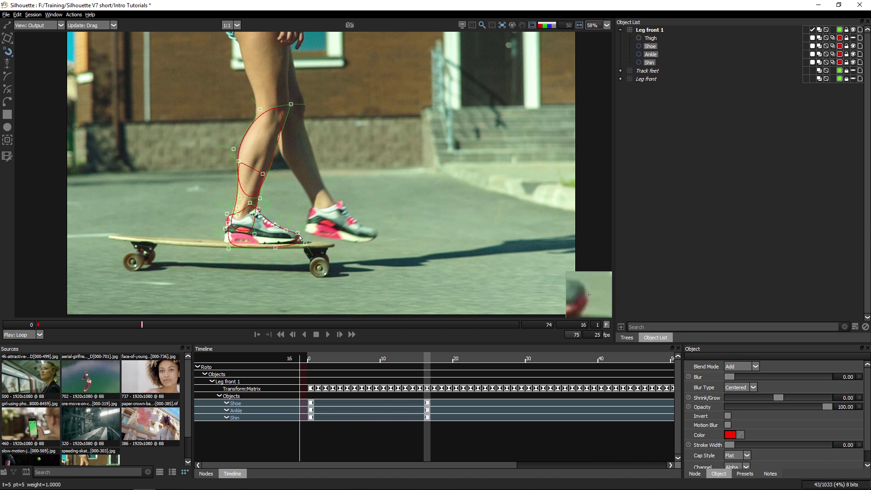
# - Fine-tune the toe and heel control points of the shoe outline at frame 16
pyautogui.moveTo(298, 235); pyautogui.dragTo(297, 234)
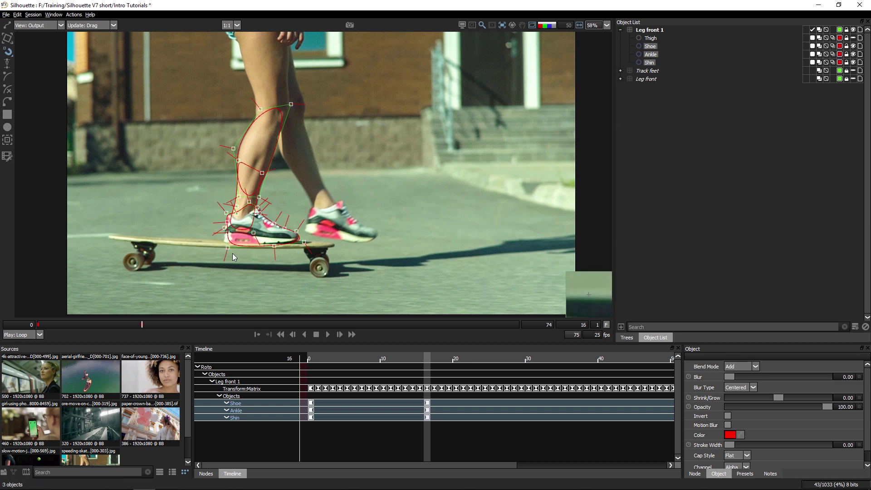
pyautogui.click(247, 263)
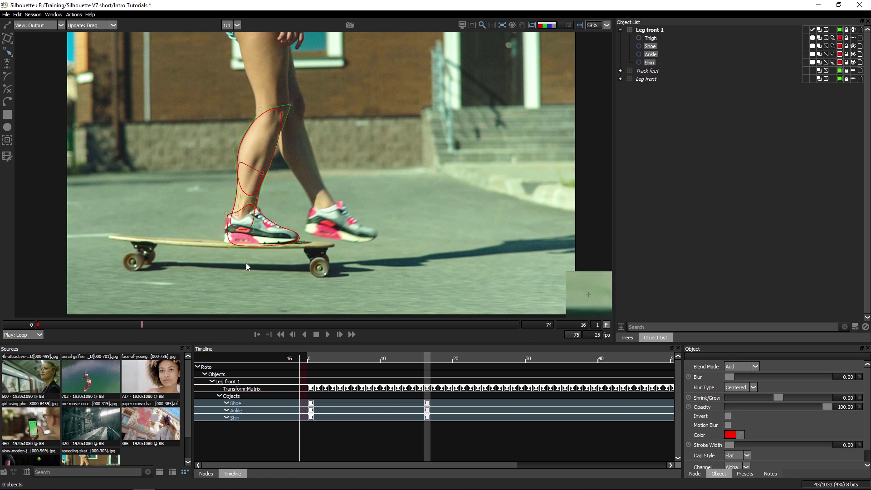
pyautogui.click(223, 241)
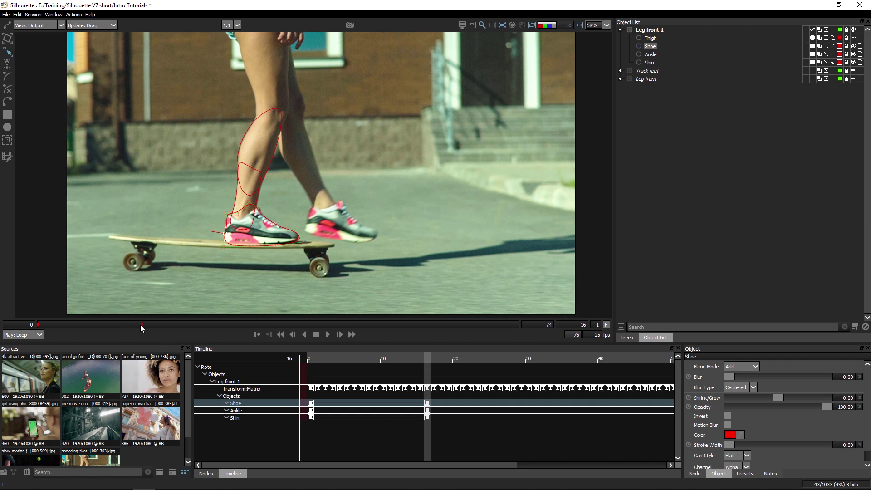
# - Scrub to frame 24 and adjust the Shoe, Ankle and Shin shapes together to fit the lower leg
pyautogui.click(89, 325)
pyautogui.moveTo(89, 325); pyautogui.dragTo(194, 326)
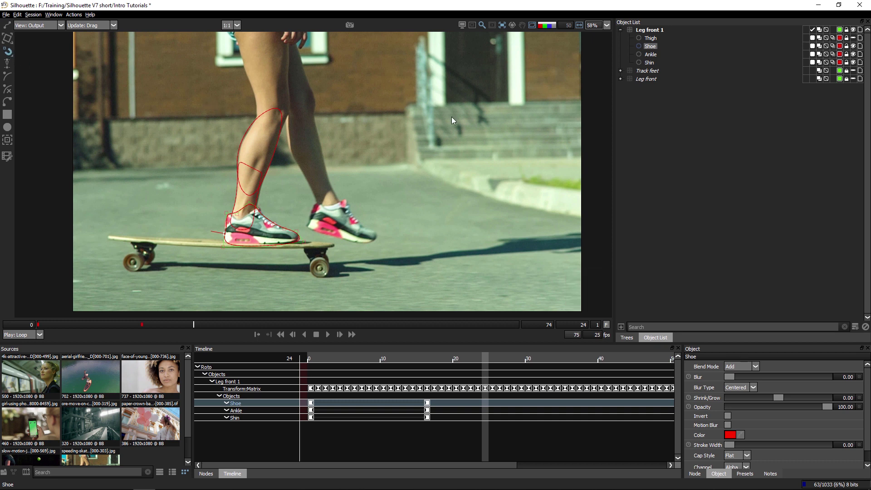
pyautogui.keyDown('shift'); pyautogui.click(650, 62); pyautogui.keyUp('shift')
pyautogui.moveTo(165, 67); pyautogui.dragTo(375, 235)
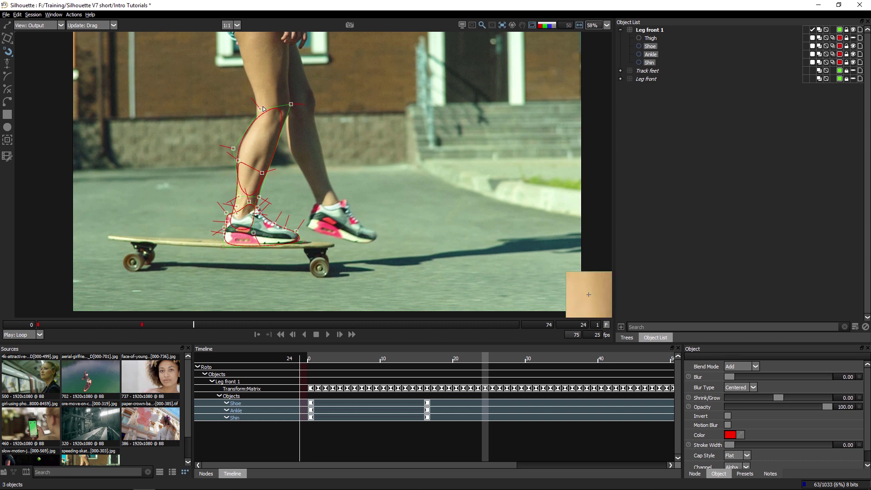
pyautogui.moveTo(262, 111); pyautogui.dragTo(263, 112)
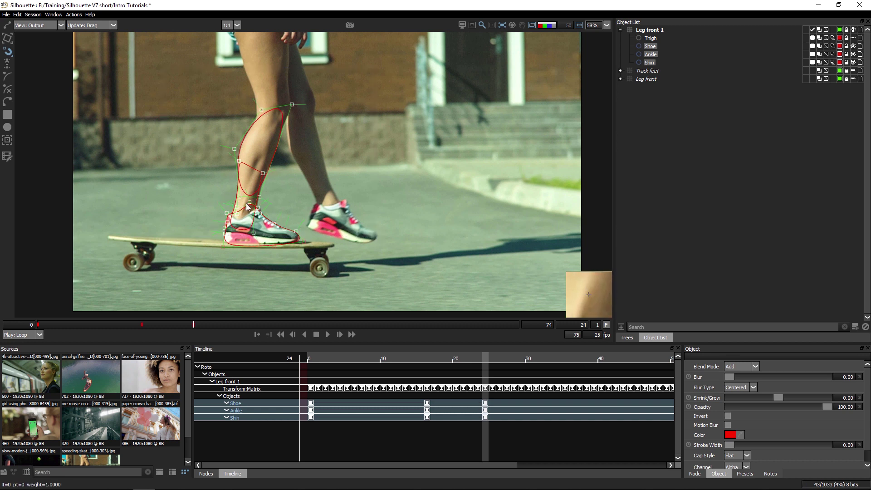
pyautogui.click(253, 252)
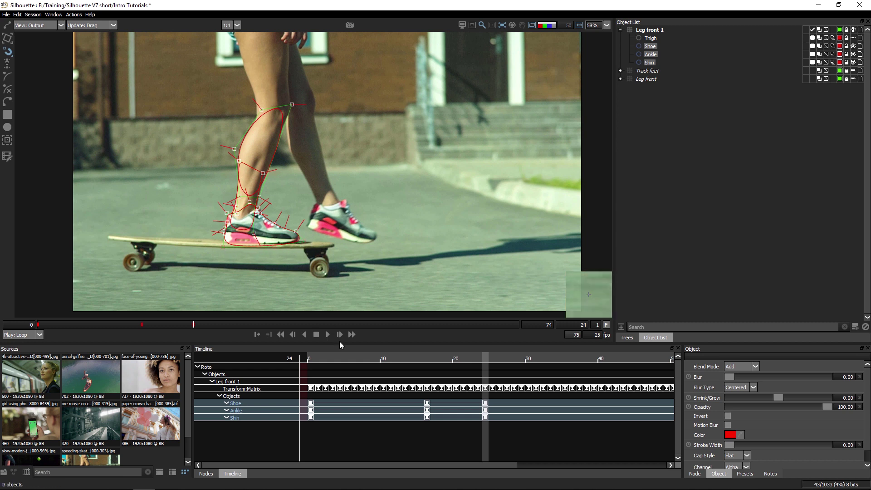
# - Move to frame 37 and magnetically reshape the Shoe, Ankle and Shin shapes to match the bent leg and shoe
pyautogui.moveTo(196, 326); pyautogui.dragTo(278, 329)
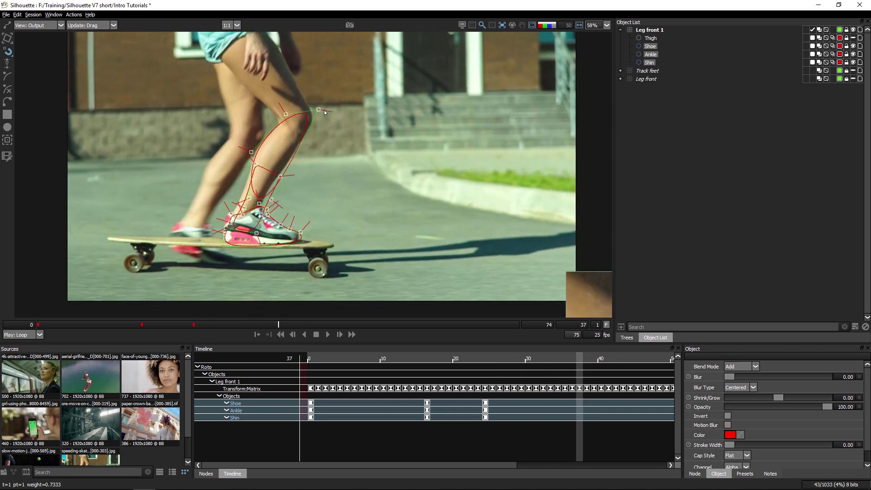
pyautogui.click(279, 216)
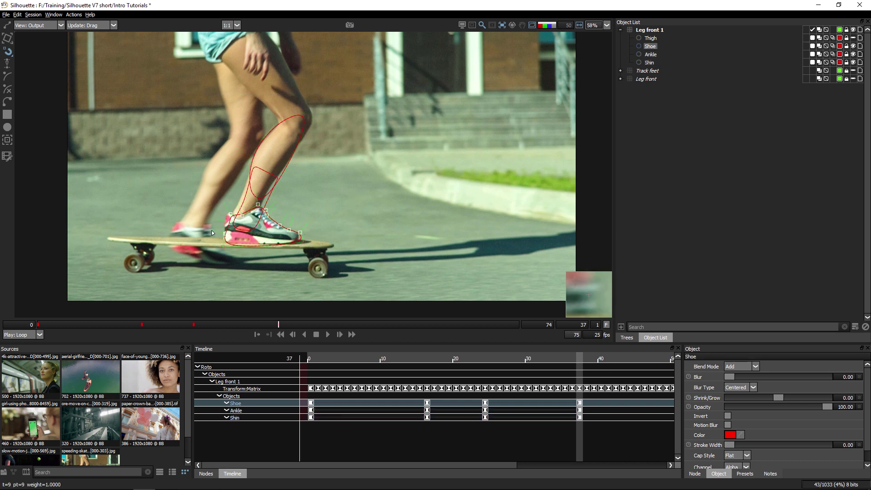
pyautogui.hotkey('ctrl', 'a')
pyautogui.moveTo(225, 235); pyautogui.dragTo(243, 210)
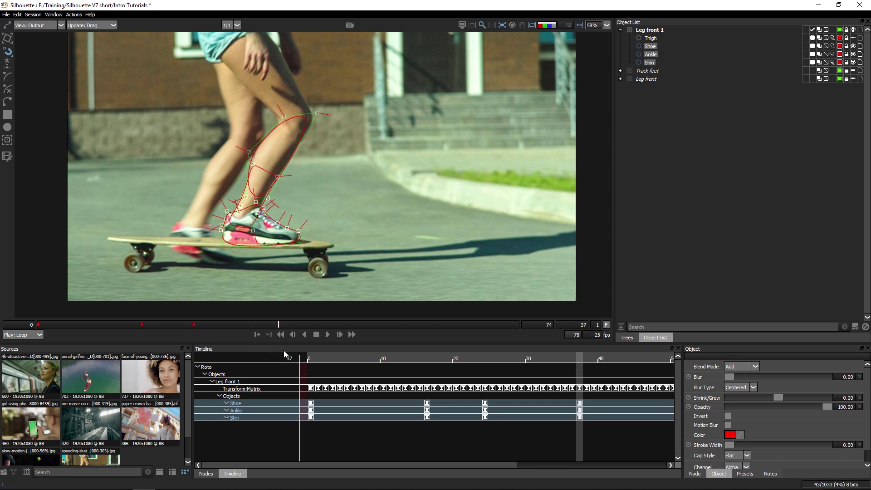
# - Move to frame 45 and nudge the Shoe, Ankle and Shin shapes into alignment with the leg
pyautogui.moveTo(279, 325); pyautogui.dragTo(331, 323)
pyautogui.moveTo(263, 213); pyautogui.dragTo(262, 210)
pyautogui.moveTo(265, 209); pyautogui.dragTo(267, 210)
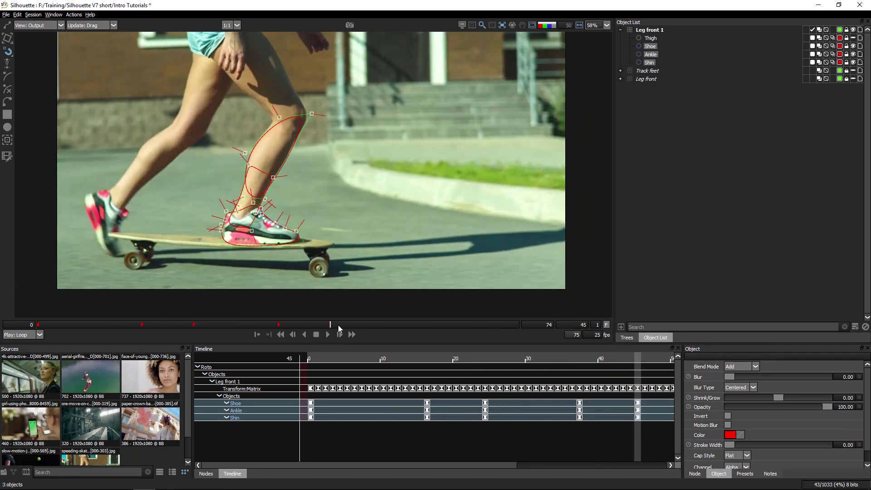
# - Keyframe the Shoe, Ankle and Shin shapes at frame 54 and magnetically reshape them at frame 67 to match the straightening leg
pyautogui.moveTo(339, 325); pyautogui.dragTo(383, 332)
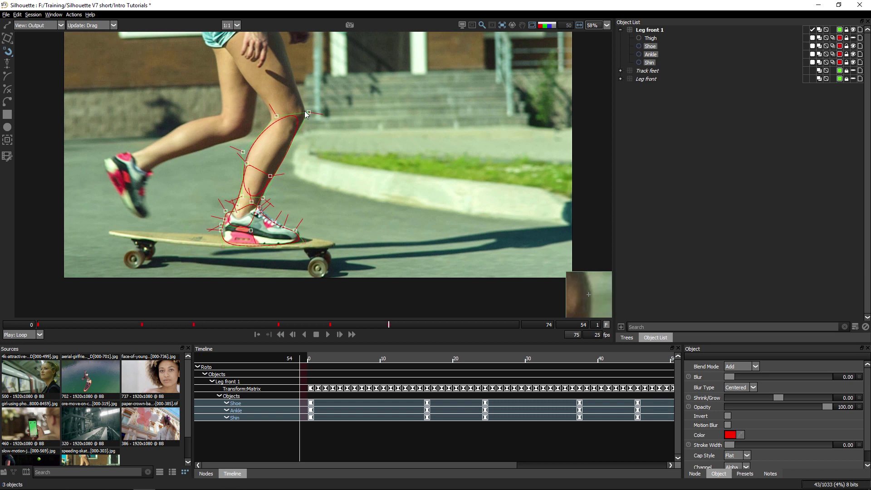
pyautogui.moveTo(389, 325); pyautogui.dragTo(474, 325)
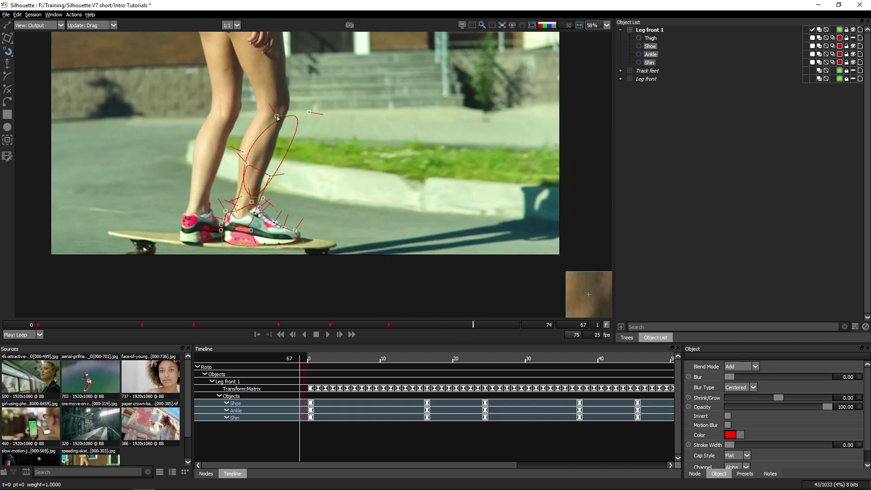
pyautogui.moveTo(277, 116); pyautogui.dragTo(262, 111)
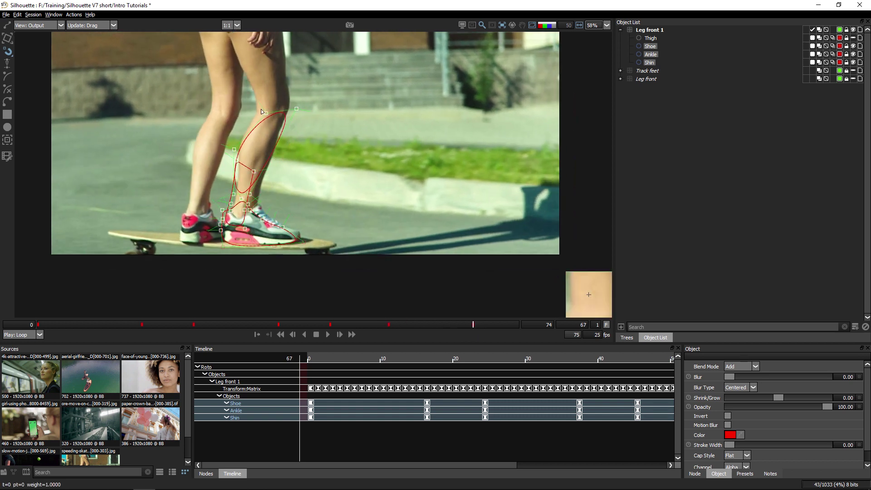
pyautogui.moveTo(250, 195); pyautogui.dragTo(258, 196)
pyautogui.moveTo(236, 151); pyautogui.dragTo(234, 149)
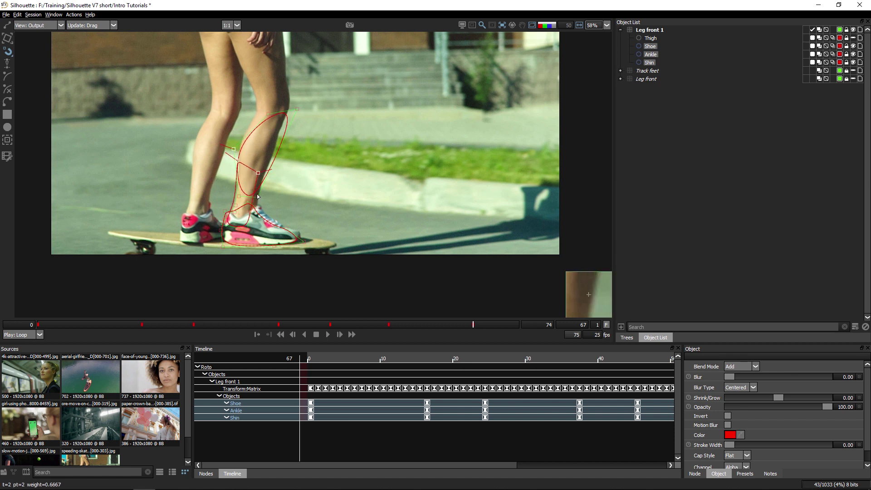
pyautogui.click(259, 114)
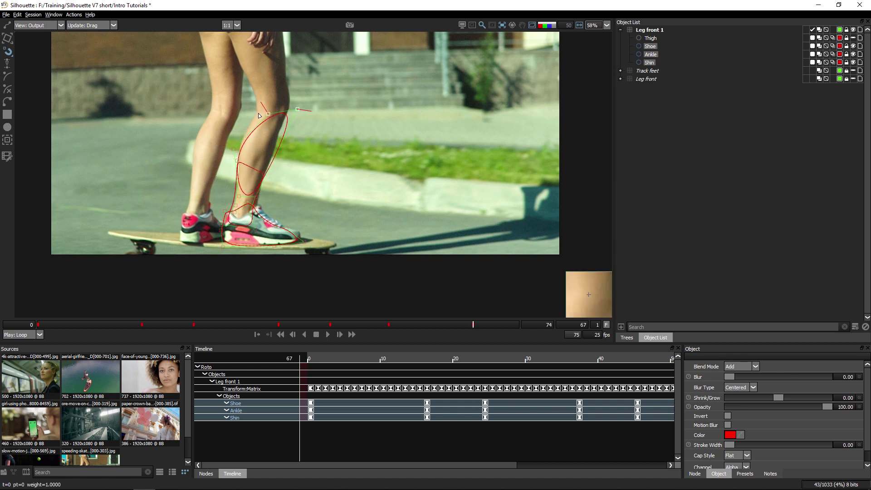
pyautogui.moveTo(259, 115); pyautogui.dragTo(292, 108)
# - Fine-tune individual control points at the toe, heel, knee and calf at frame 67 with the Reshape tool
pyautogui.press('r')
pyautogui.moveTo(358, 184)
pyautogui.mouseDown()
pyautogui.moveTo(253, 240)
pyautogui.moveTo(282, 226)
pyautogui.moveTo(299, 231)
pyautogui.mouseUp()
pyautogui.click(327, 214)
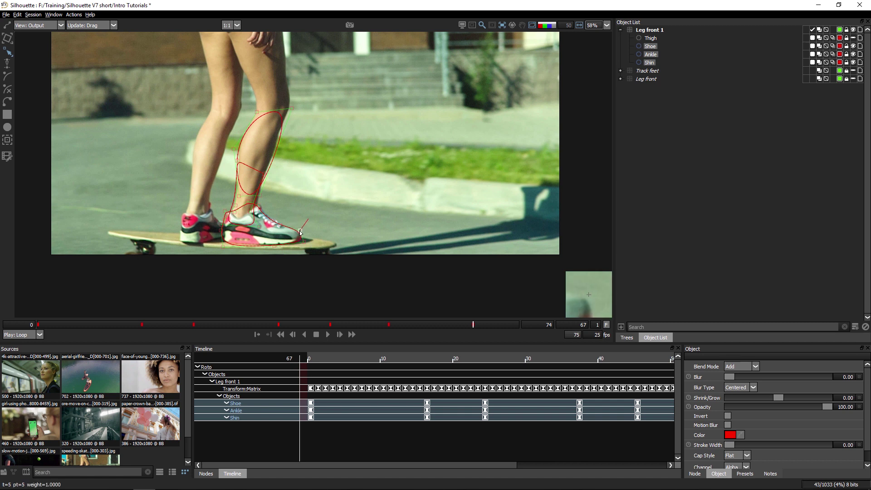
pyautogui.click(232, 207)
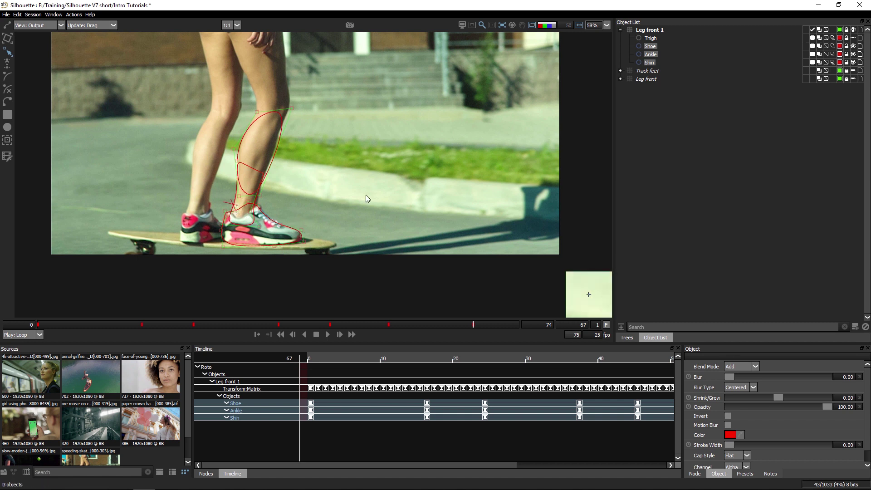
pyautogui.moveTo(292, 109); pyautogui.dragTo(290, 107)
pyautogui.moveTo(237, 161); pyautogui.dragTo(238, 160)
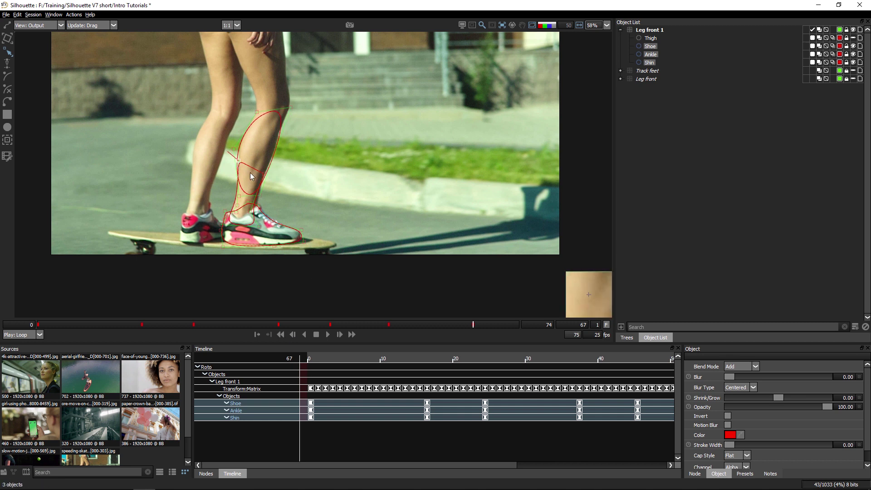
# - At frame 74, transform and reshape the Shoe, Ankle and Shin shapes to fit the leg, and play back the animation
pyautogui.moveTo(474, 325); pyautogui.dragTo(547, 327)
pyautogui.press('t')
pyautogui.moveTo(366, 102); pyautogui.dragTo(378, 157)
pyautogui.moveTo(275, 136); pyautogui.dragTo(268, 131)
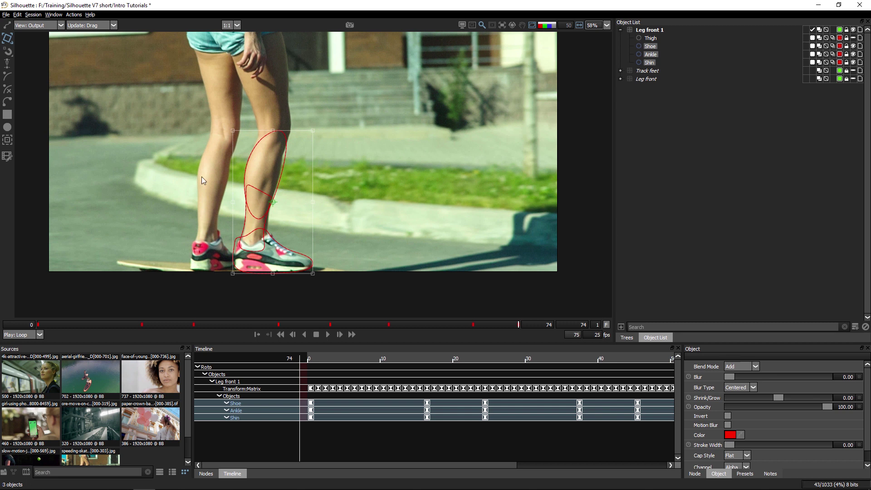
pyautogui.moveTo(273, 274); pyautogui.dragTo(234, 276)
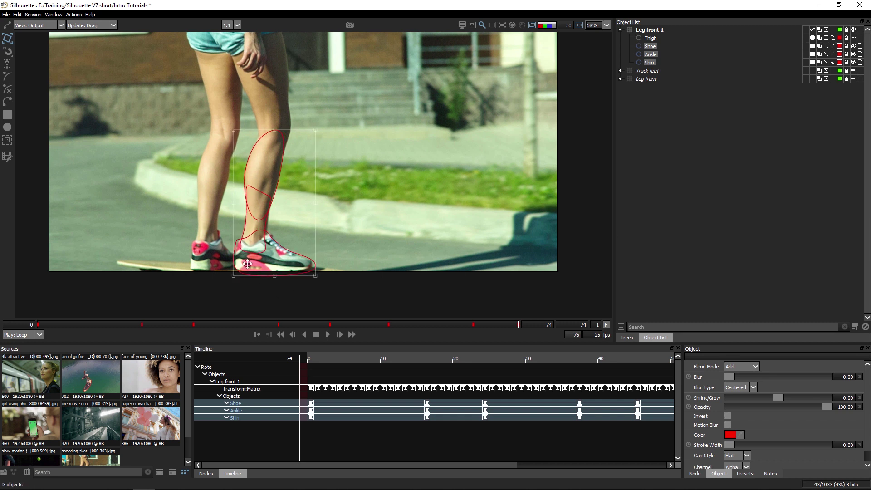
pyautogui.click(269, 223)
pyautogui.click(308, 266)
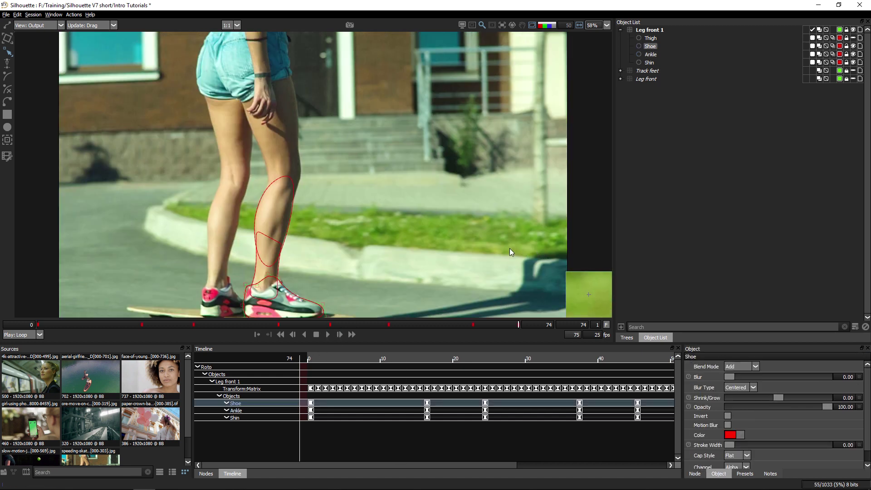
pyautogui.click(329, 334)
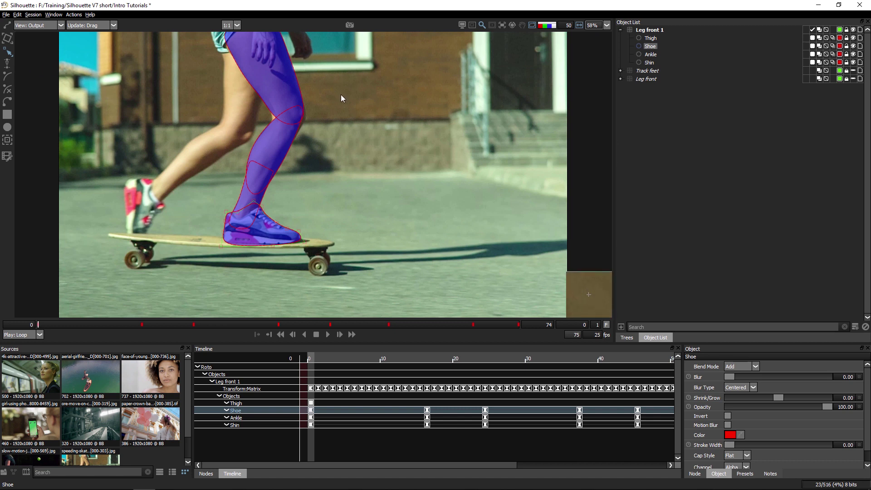
# - Draw a closed X-Spline around the skateboard's rear wheel and truck at frame 0
pyautogui.click(281, 90)
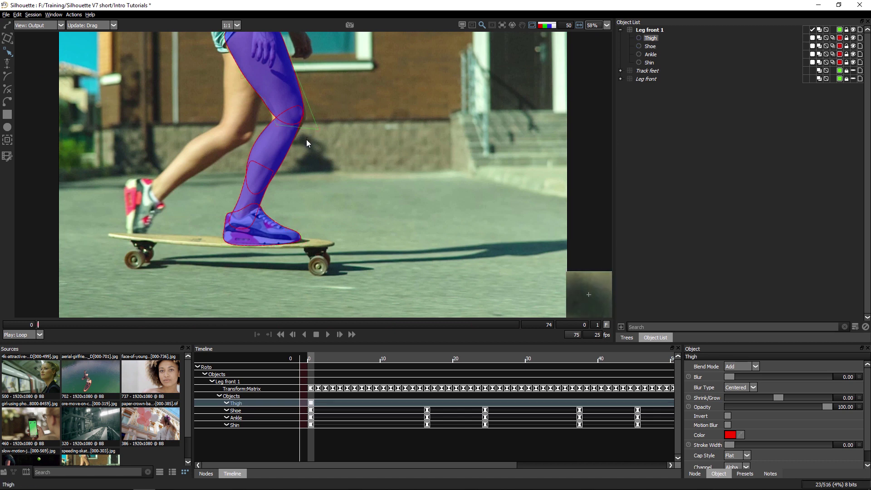
pyautogui.click(125, 251)
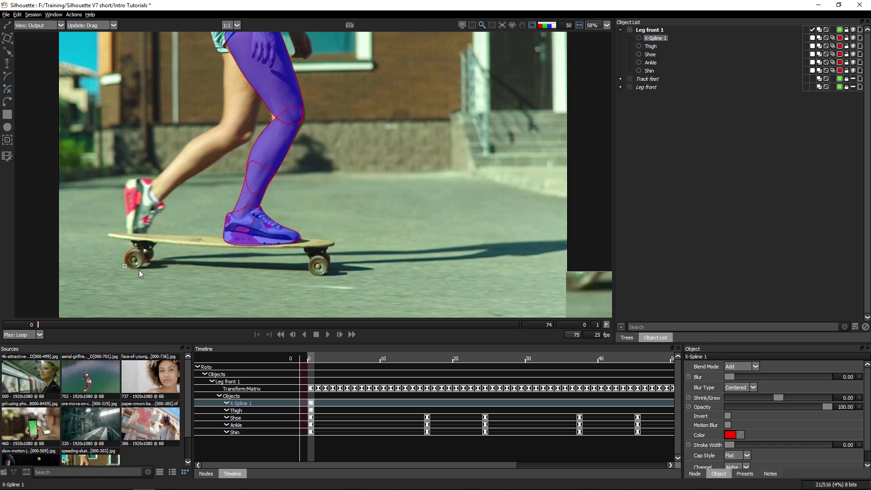
pyautogui.click(140, 270)
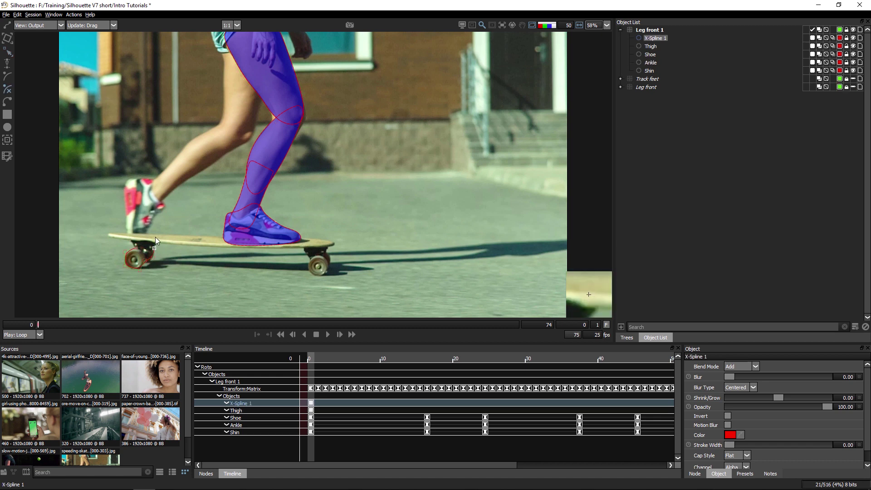
pyautogui.click(136, 249)
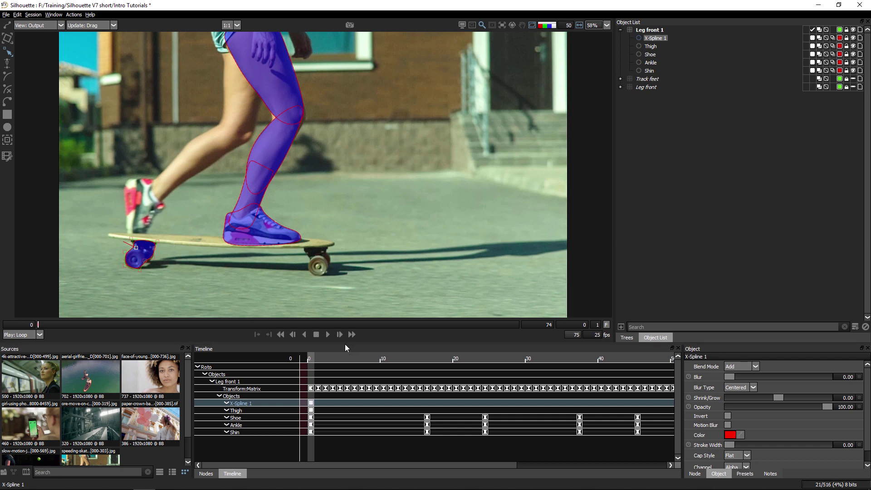
# - Extract the wheel's control points from the X-Spline as a separate shape and round its edge to fit the wheel
pyautogui.press('i')
pyautogui.moveTo(157, 243); pyautogui.dragTo(452, 91)
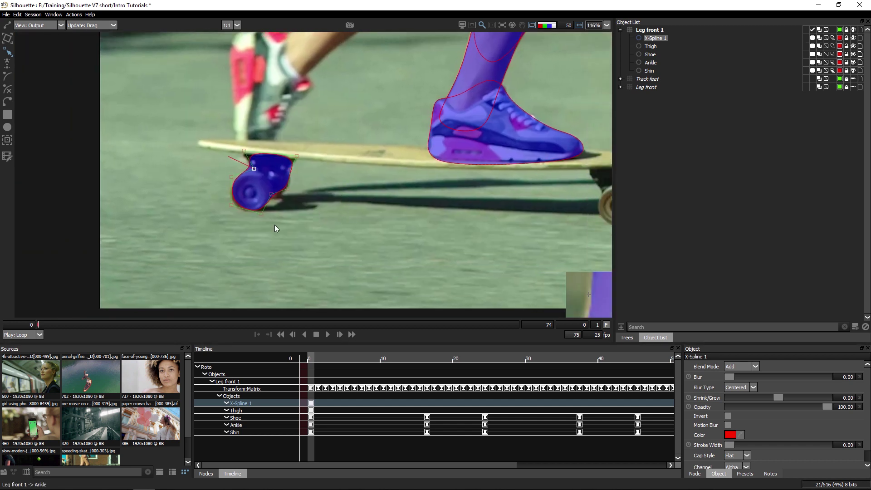
pyautogui.moveTo(275, 226); pyautogui.dragTo(211, 164)
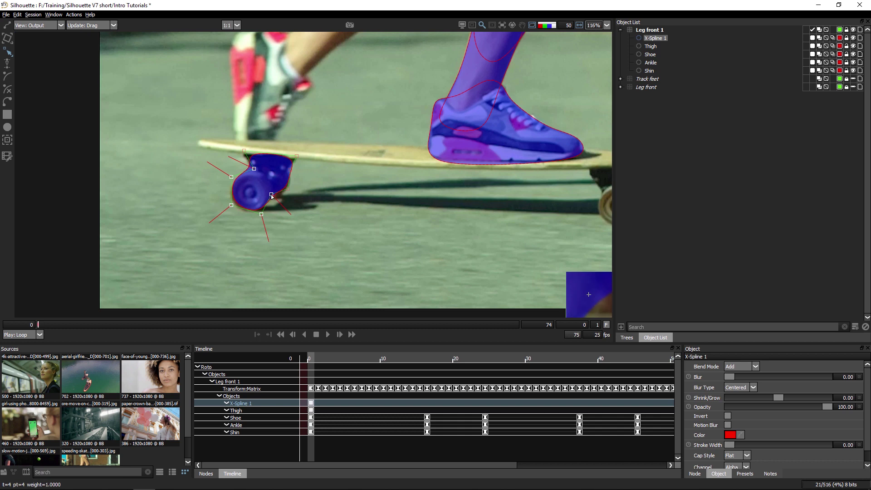
pyautogui.rightClick(271, 195)
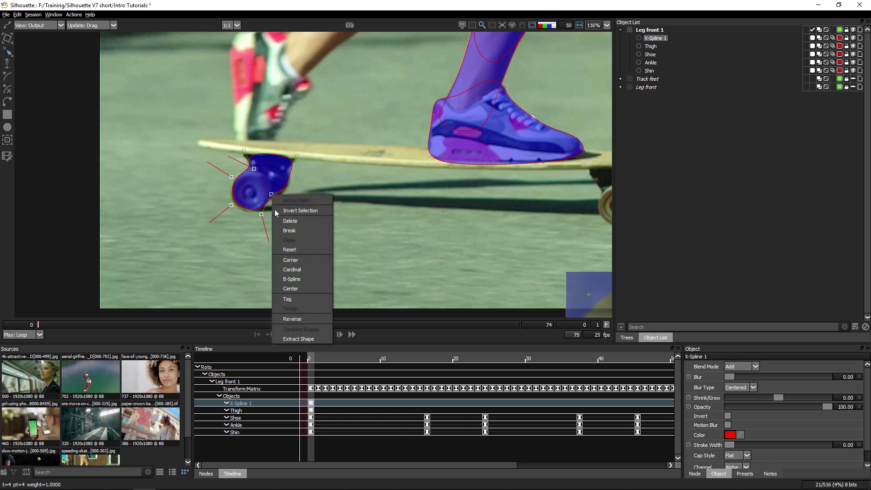
pyautogui.click(311, 339)
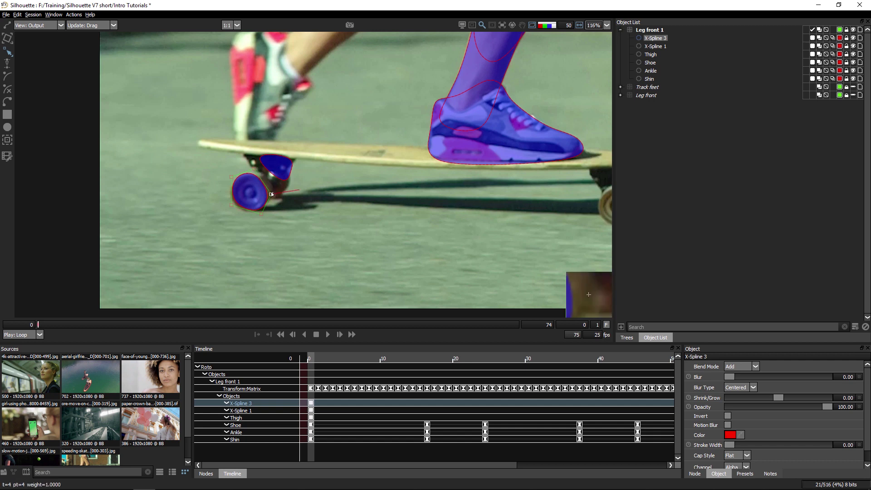
pyautogui.moveTo(271, 194); pyautogui.dragTo(278, 192)
# - Reshape the remaining X-Spline 1 so that it covers the truck between the board and the wheel
pyautogui.click(265, 166)
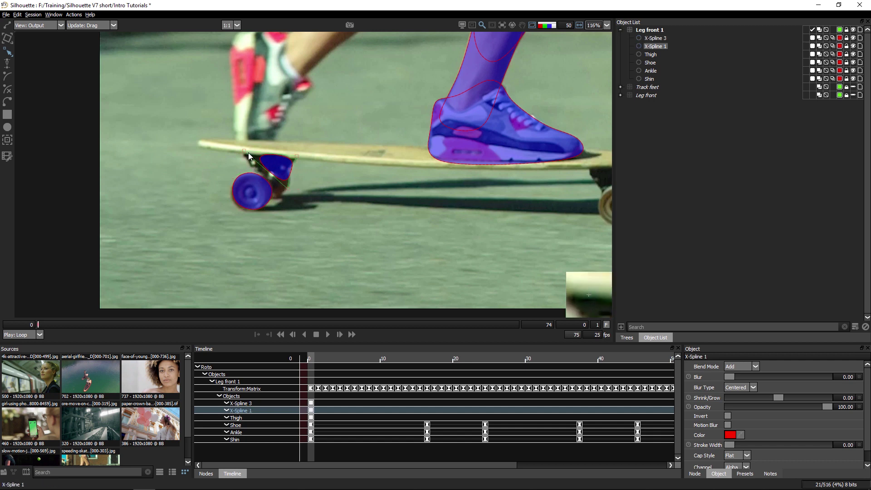
pyautogui.moveTo(246, 151); pyautogui.dragTo(222, 148)
pyautogui.moveTo(287, 187); pyautogui.dragTo(284, 212)
pyautogui.moveTo(224, 145); pyautogui.dragTo(226, 144)
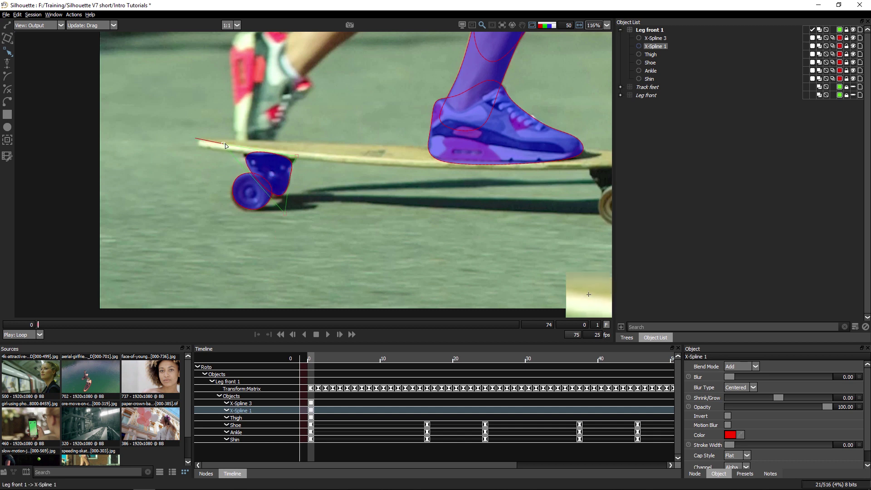
pyautogui.click(296, 157)
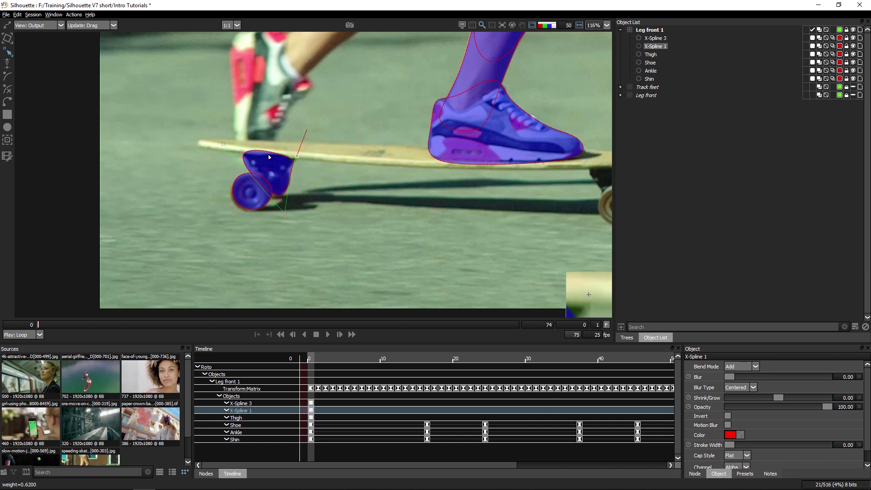
pyautogui.click(284, 214)
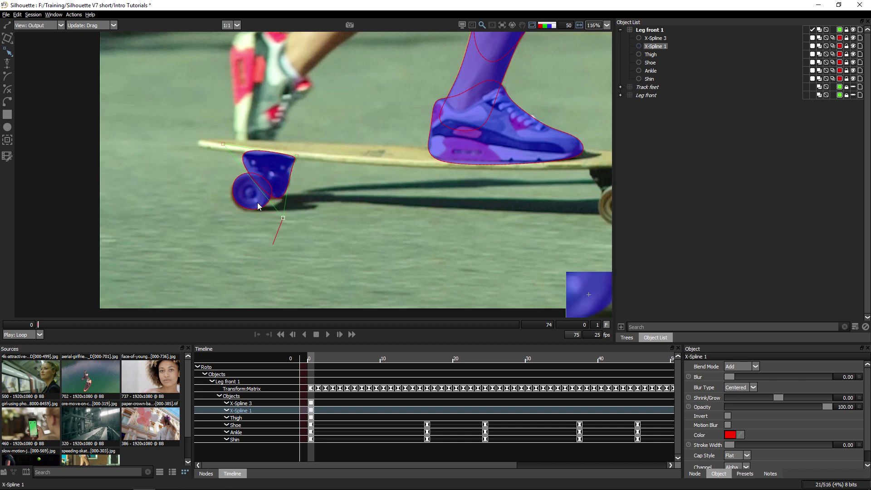
# - Adjust the two lower control points of the extracted wheel shape to fit the wheel's bottom edge
pyautogui.click(251, 204)
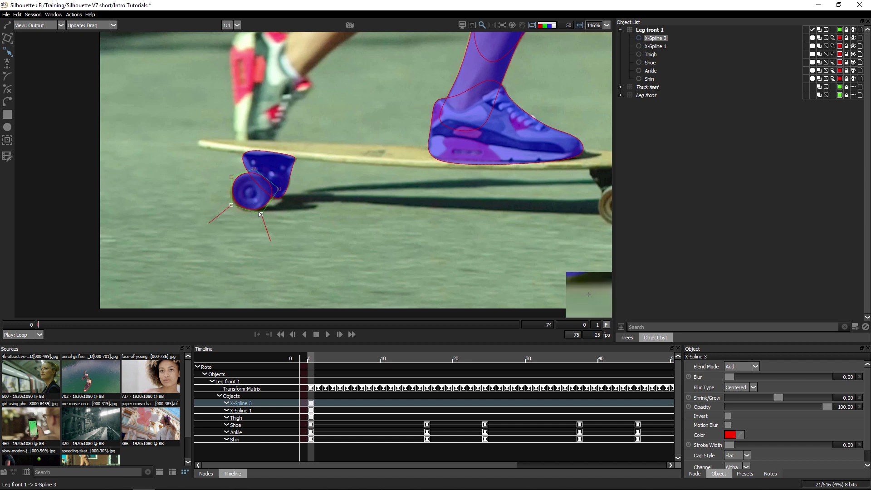
pyautogui.moveTo(259, 216); pyautogui.dragTo(267, 240)
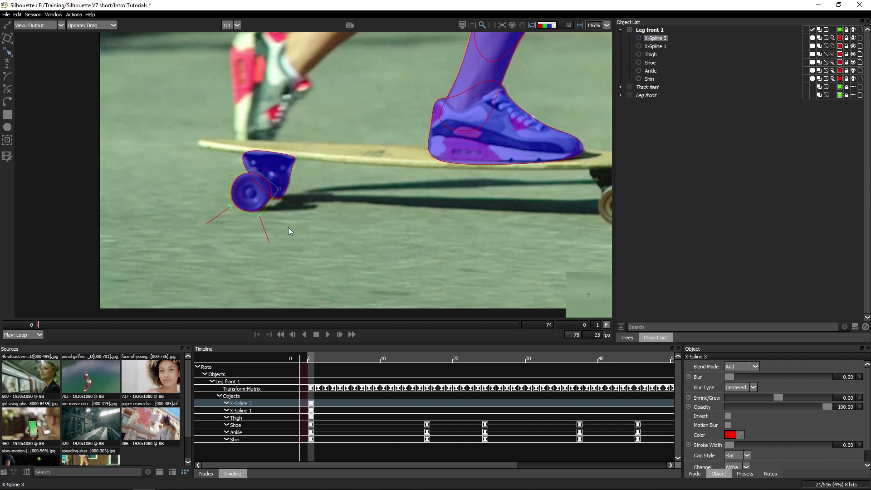
pyautogui.rightClick(262, 216)
pyautogui.click(310, 289)
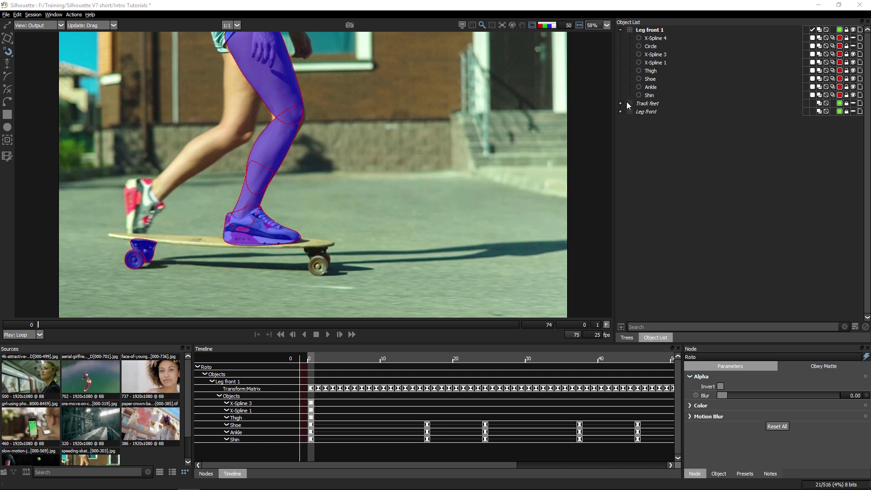
# - Show the hidden X-Spline 4 and Circle shapes on the raised rear shoe
pyautogui.click(855, 38)
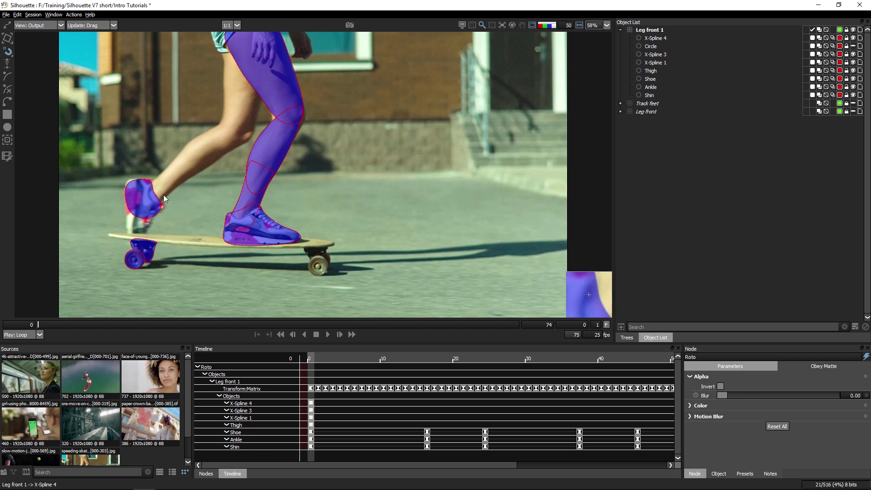
pyautogui.click(854, 46)
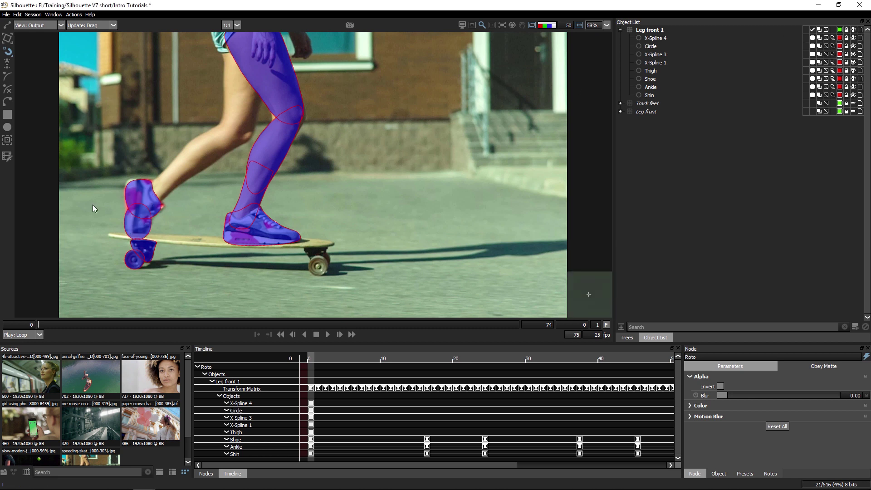
pyautogui.scroll(2, 250, 267)
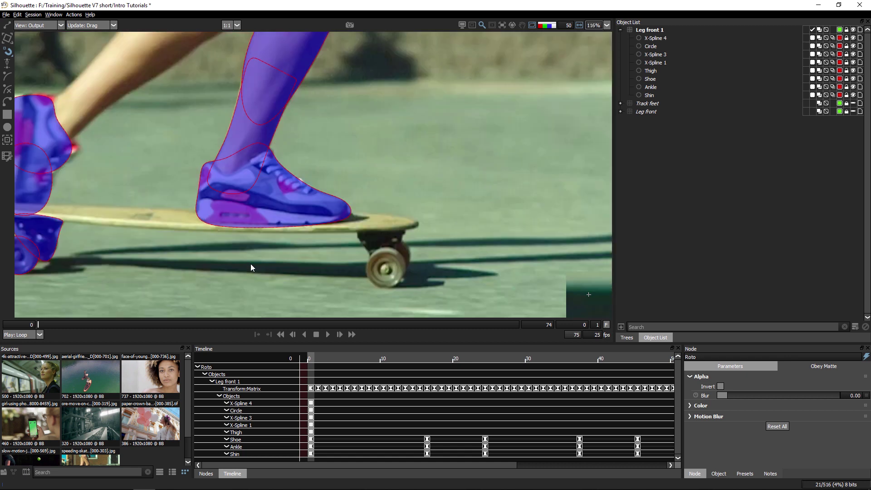
pyautogui.moveTo(188, 256); pyautogui.dragTo(469, 313)
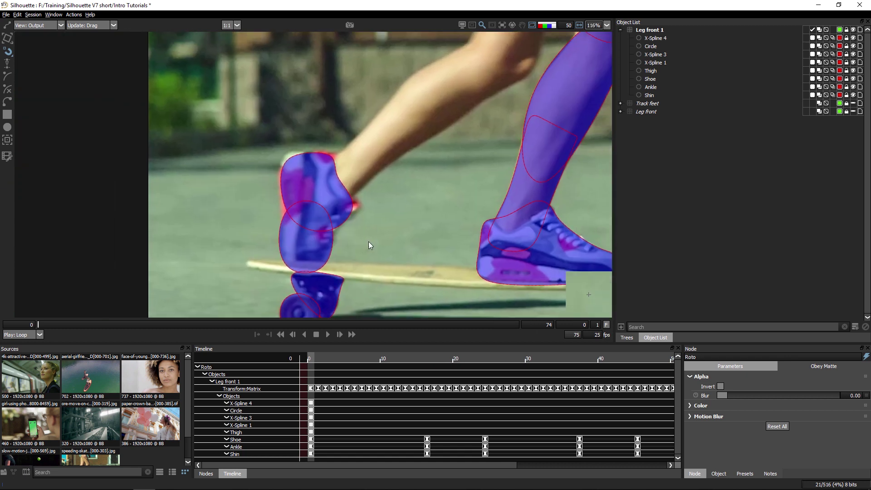
# - Combine the Circle and X-Spline 4 shapes on the raised rear shoe, using the two lower control points of each
pyautogui.click(331, 249)
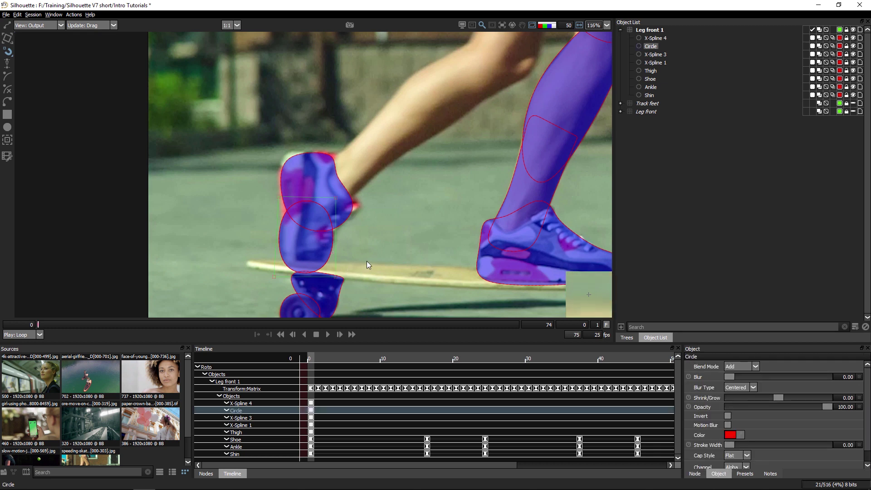
pyautogui.moveTo(366, 260); pyautogui.dragTo(209, 288)
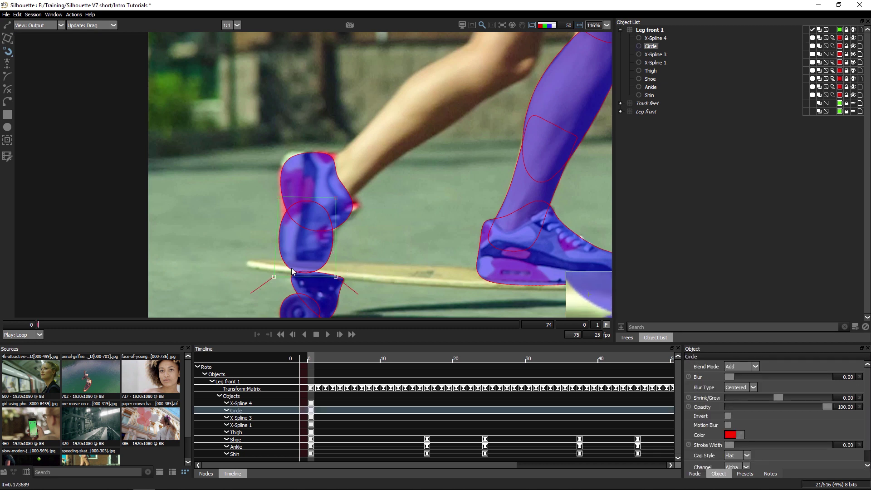
pyautogui.keyDown('shift'); pyautogui.click(350, 217); pyautogui.keyUp('shift')
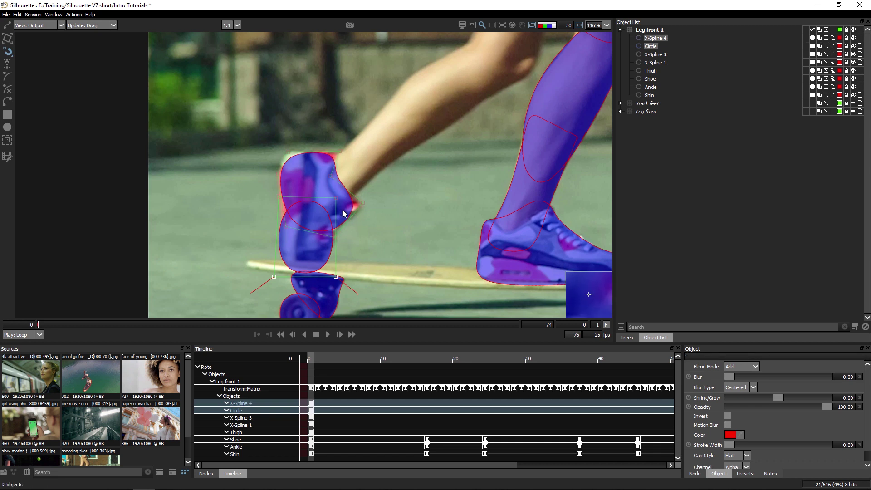
pyautogui.click(352, 244)
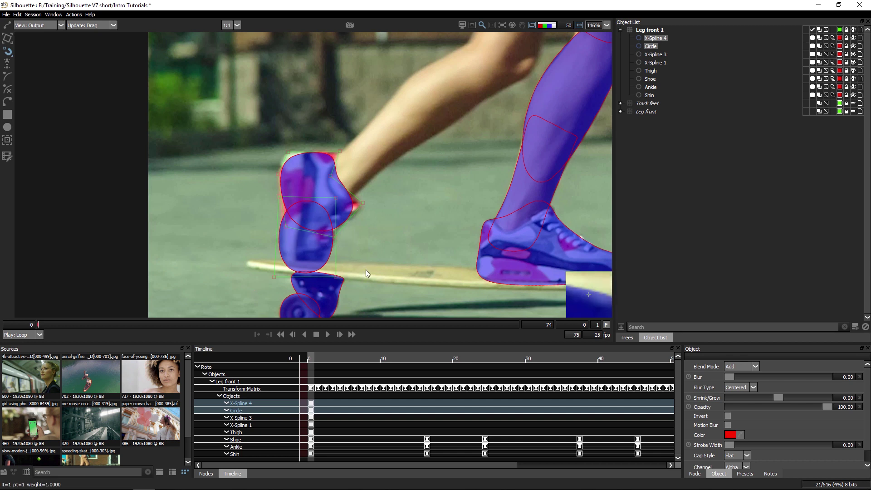
pyautogui.moveTo(357, 245); pyautogui.dragTo(257, 222)
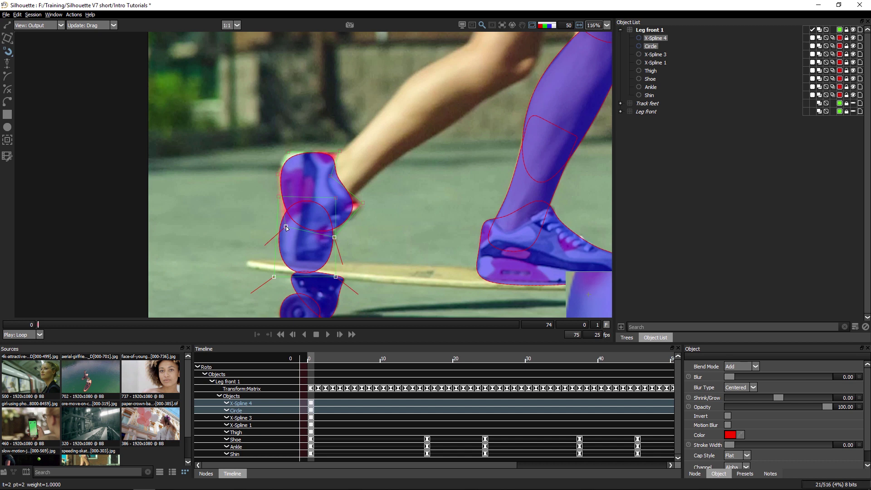
pyautogui.rightClick(287, 229)
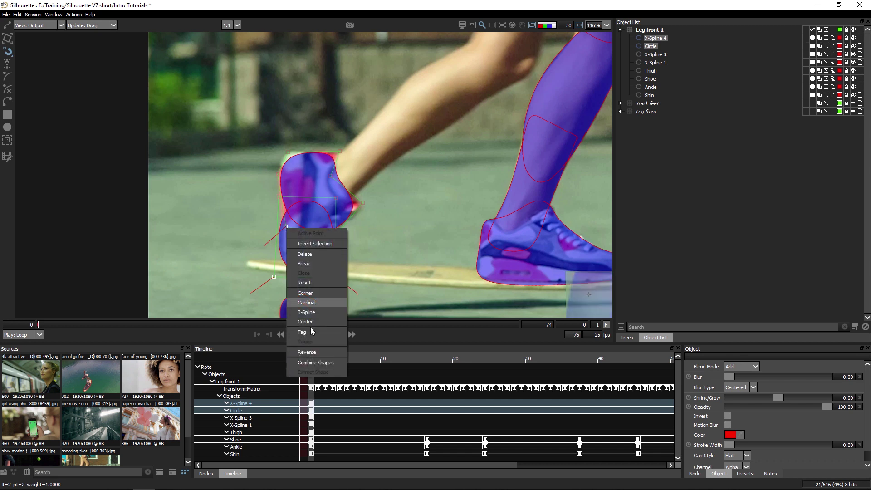
pyautogui.click(329, 363)
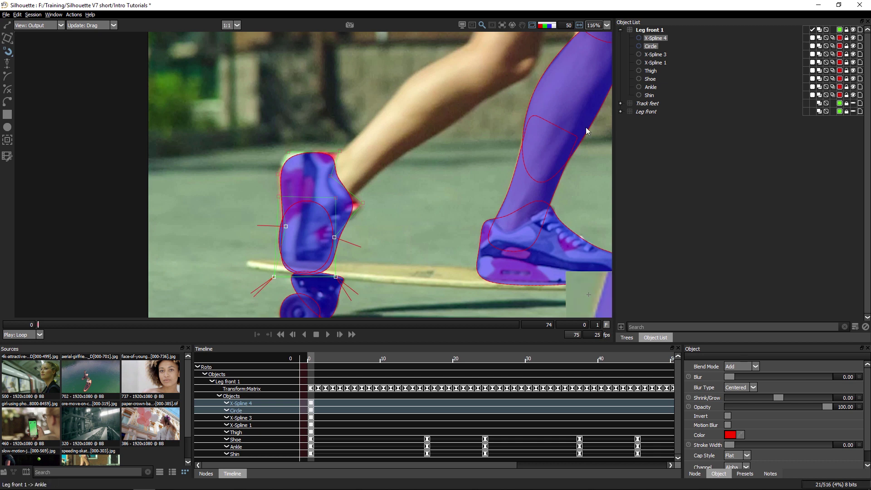
# - Hide the redundant Circle shape and select the combined X-Spline 4 outline on the raised rear shoe
pyautogui.click(755, 81)
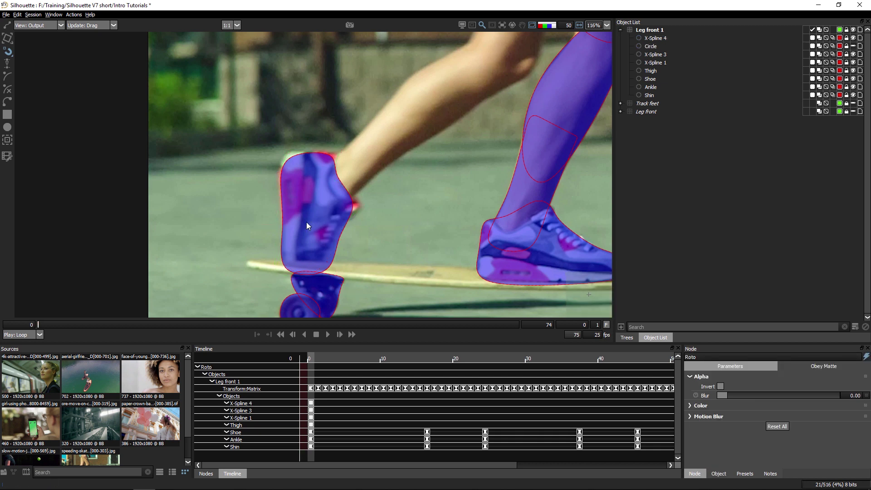
pyautogui.click(334, 249)
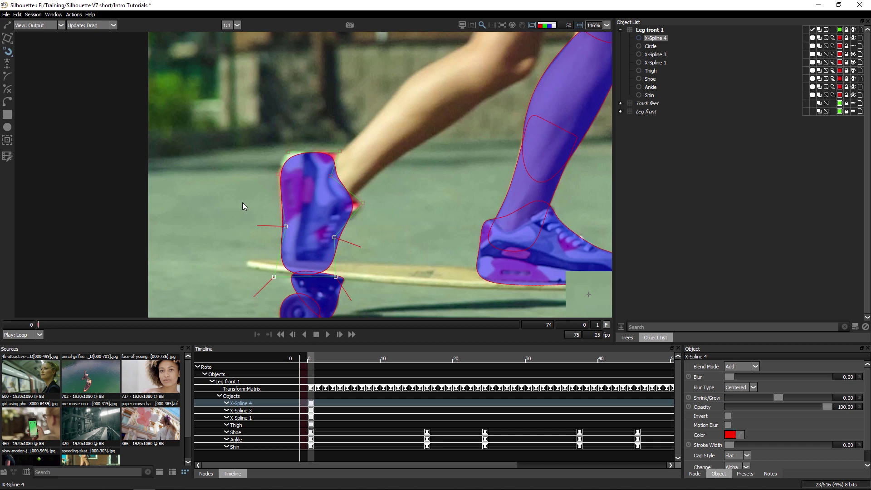
pyautogui.press('f')
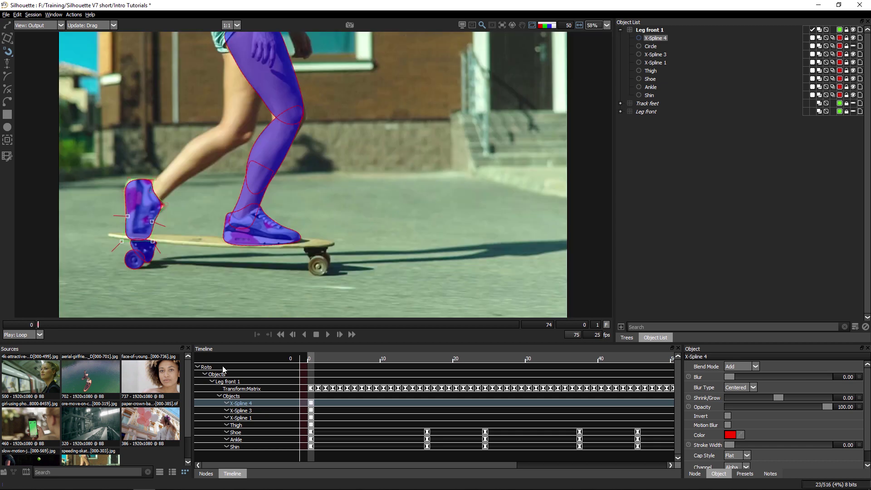